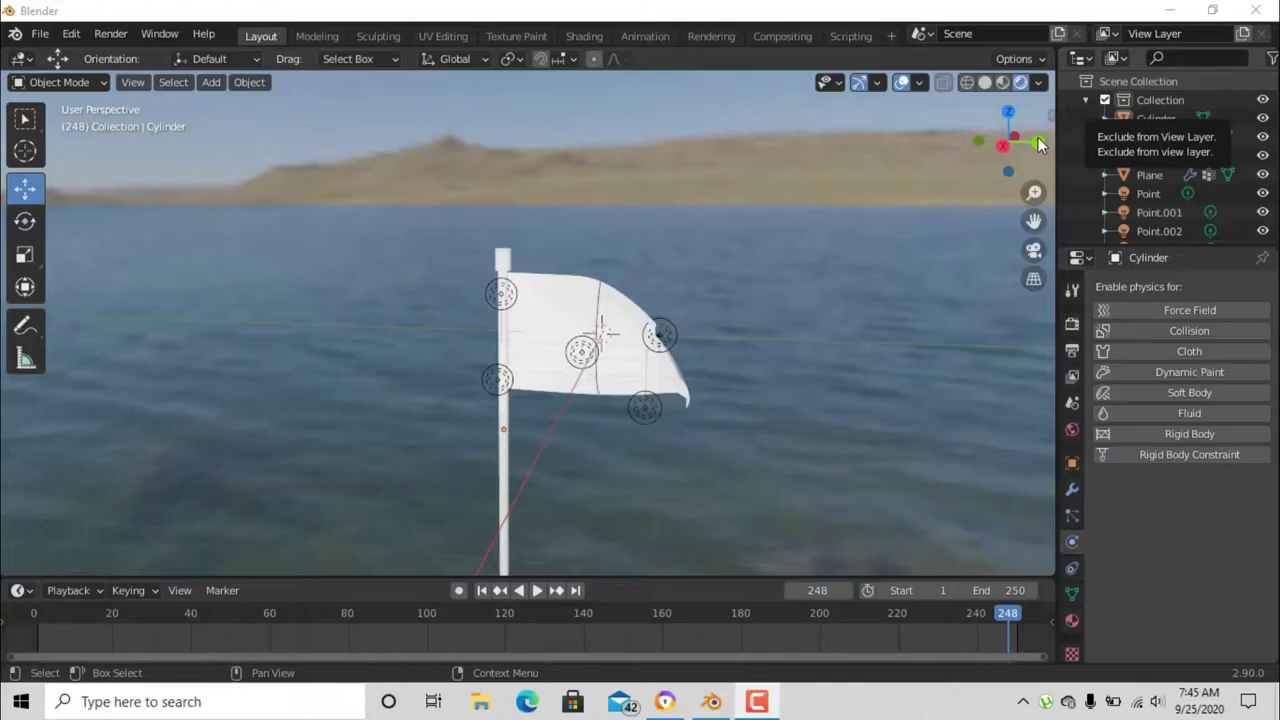
Delete all three default objects, leaving only the empty Collection.
drag(1036, 142, 880, 155)
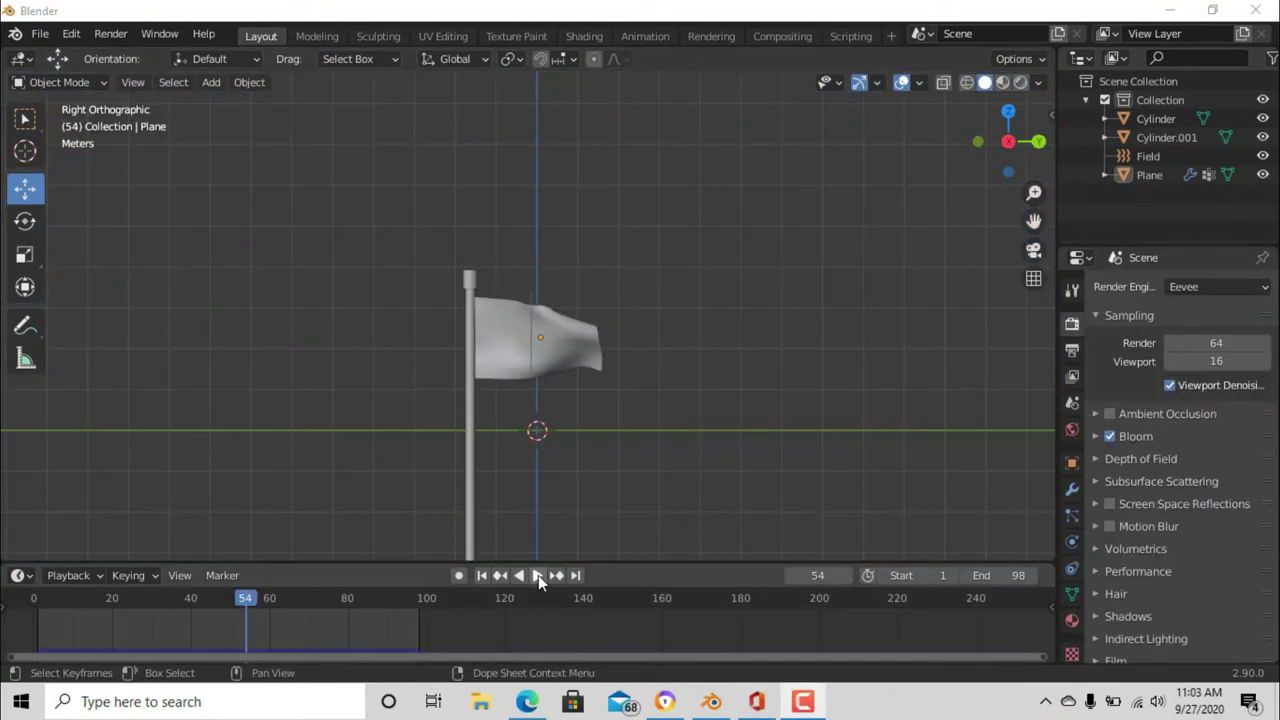
click(538, 575)
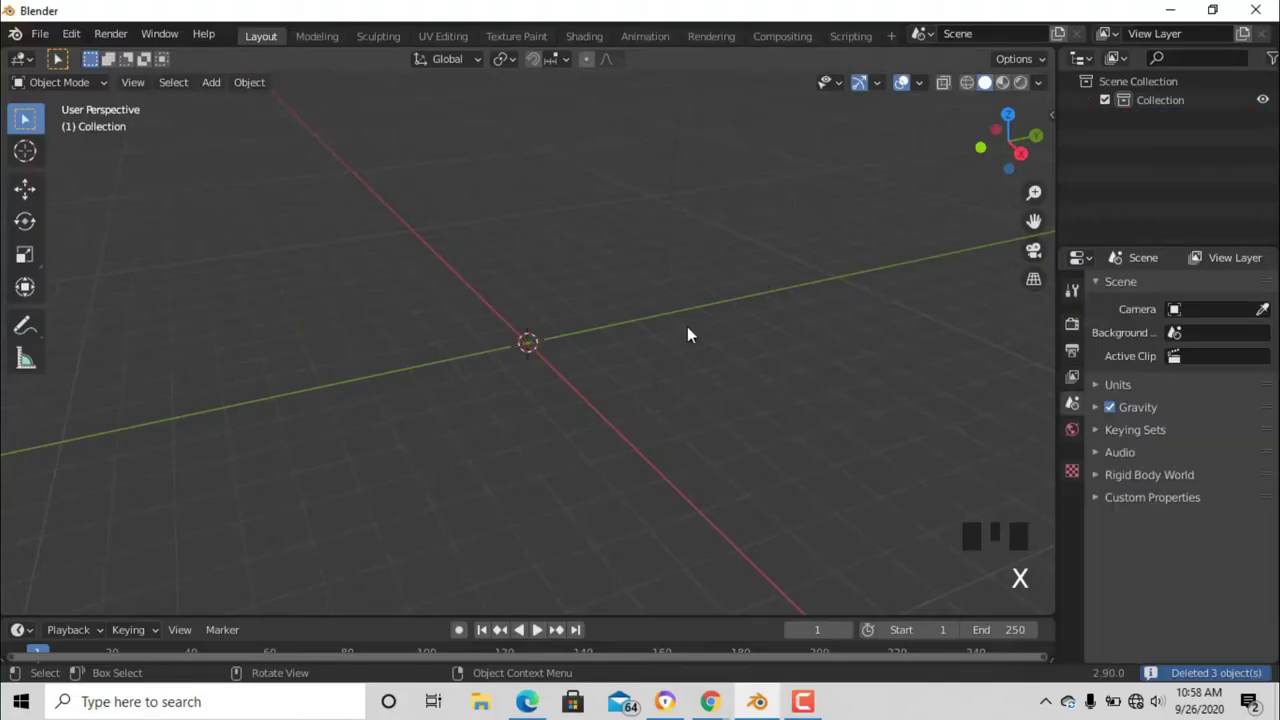
Add a plane, rotate it 90° about Y, and stretch it to 1.774 along Y.
key(shift+a)
mouse_move(250, 192)
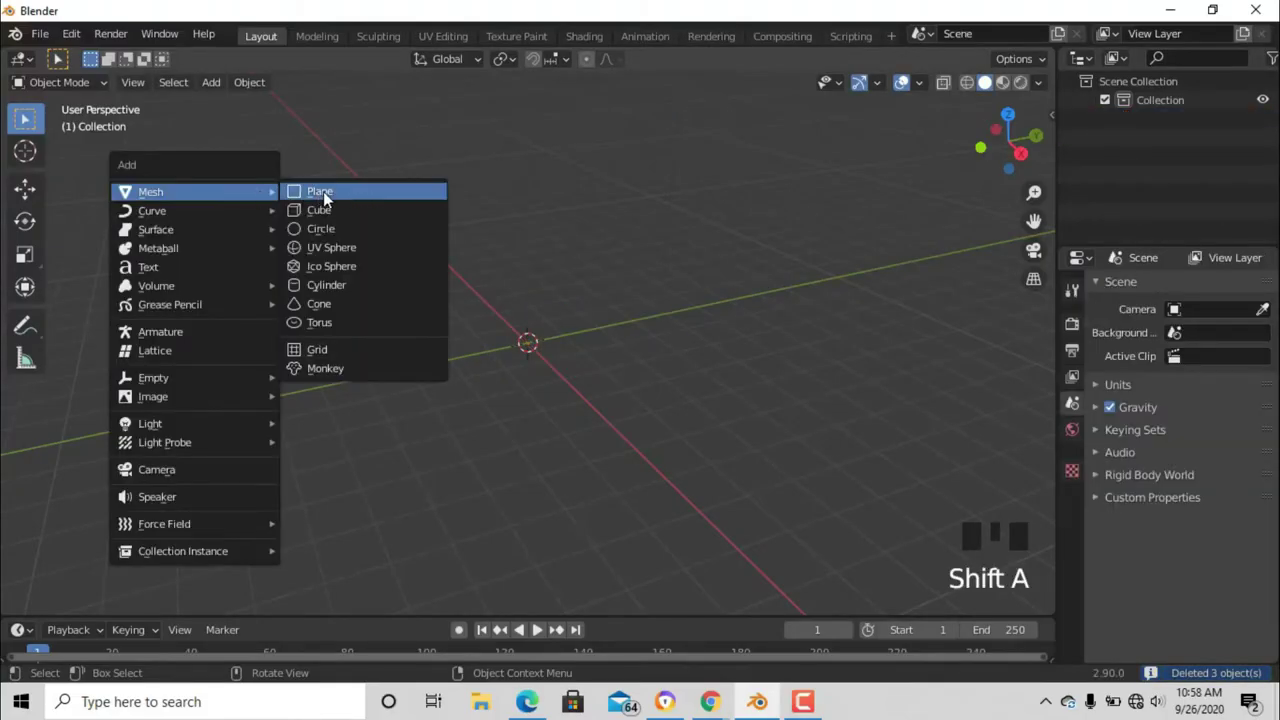
click(320, 192)
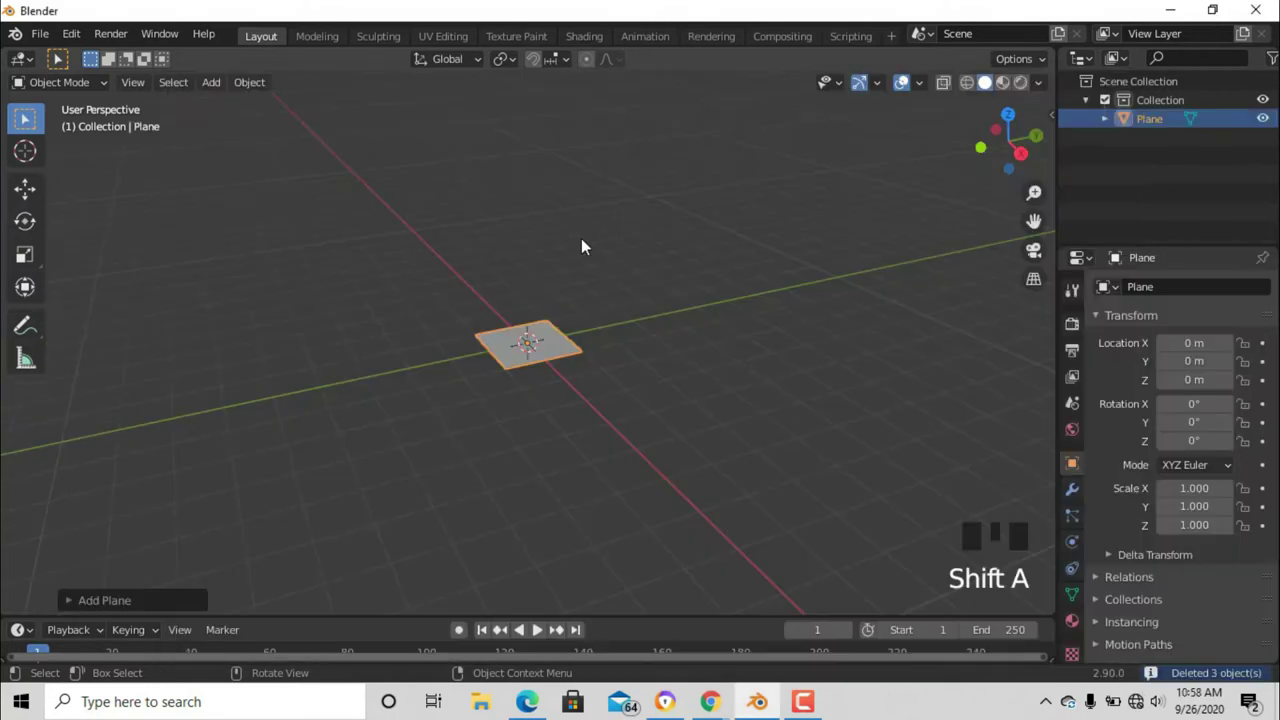
text(r)
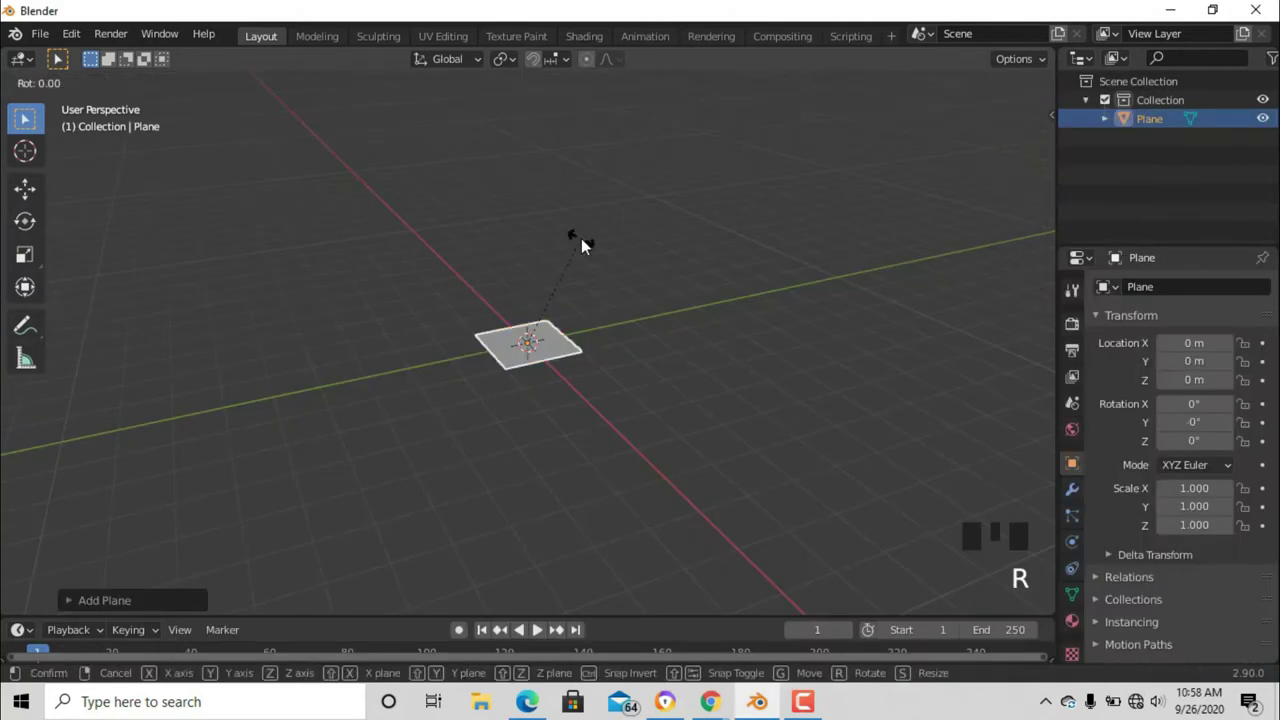
text(y94)
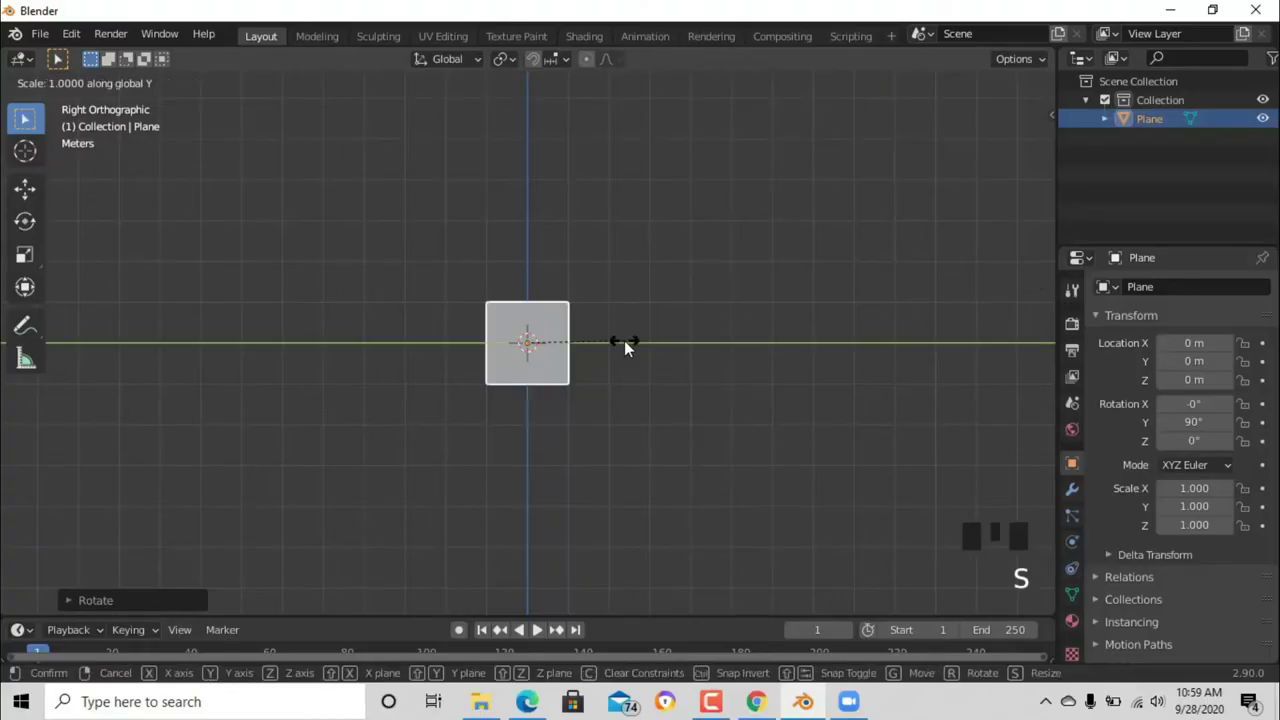
click(698, 358)
Add a cylinder and shrink its mesh thinner with Shrink/Fatten.
key(shift+a)
mouse_move(500, 299)
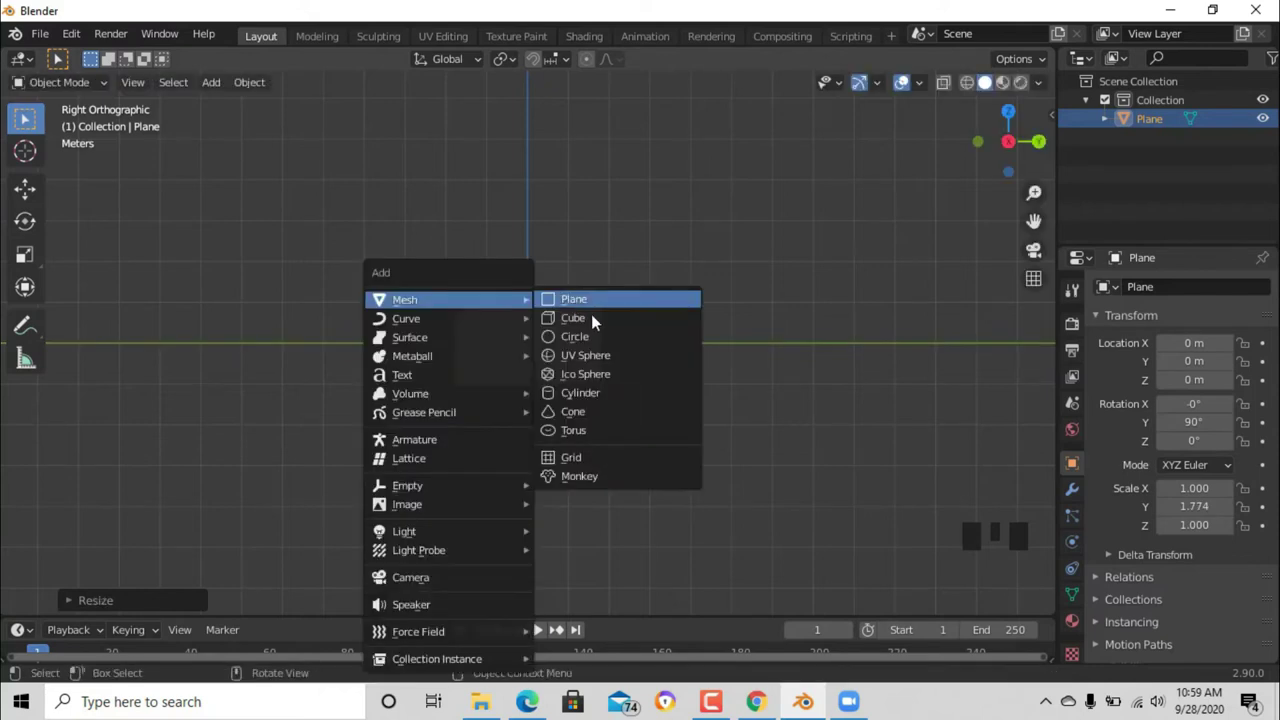
click(593, 395)
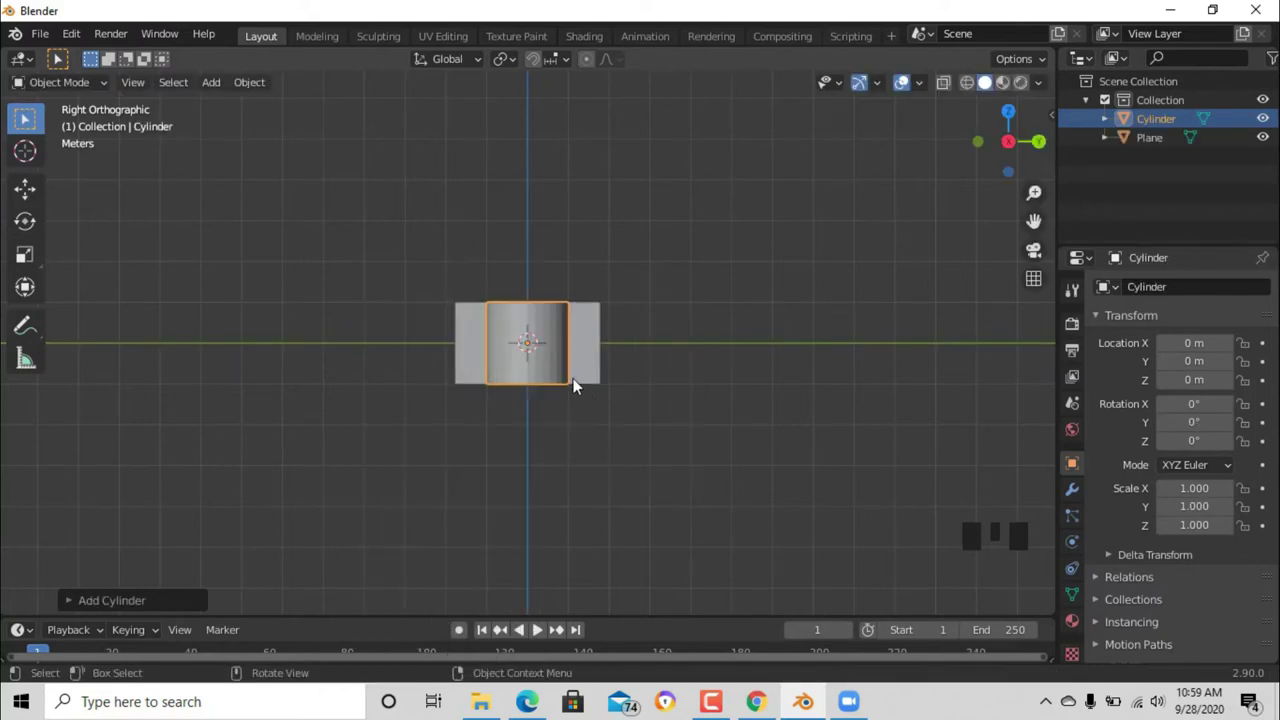
key(Tab)
right_click(555, 364)
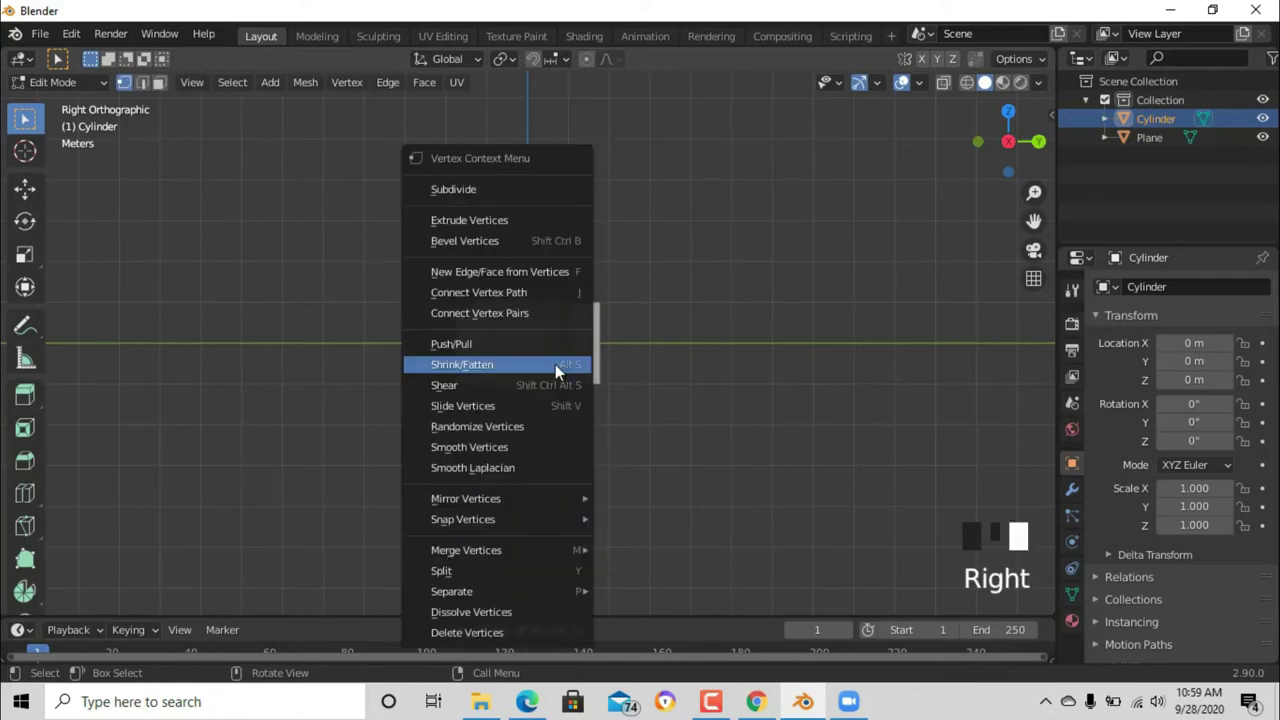
click(534, 364)
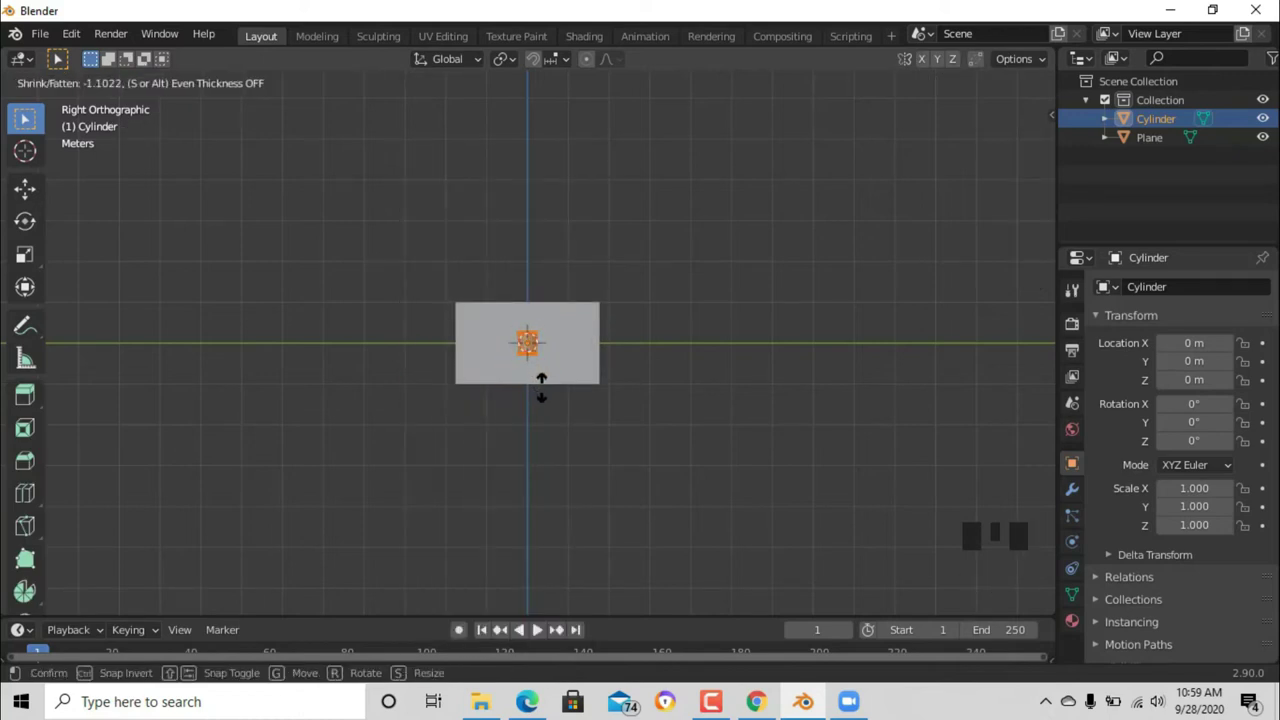
click(542, 393)
key(Tab)
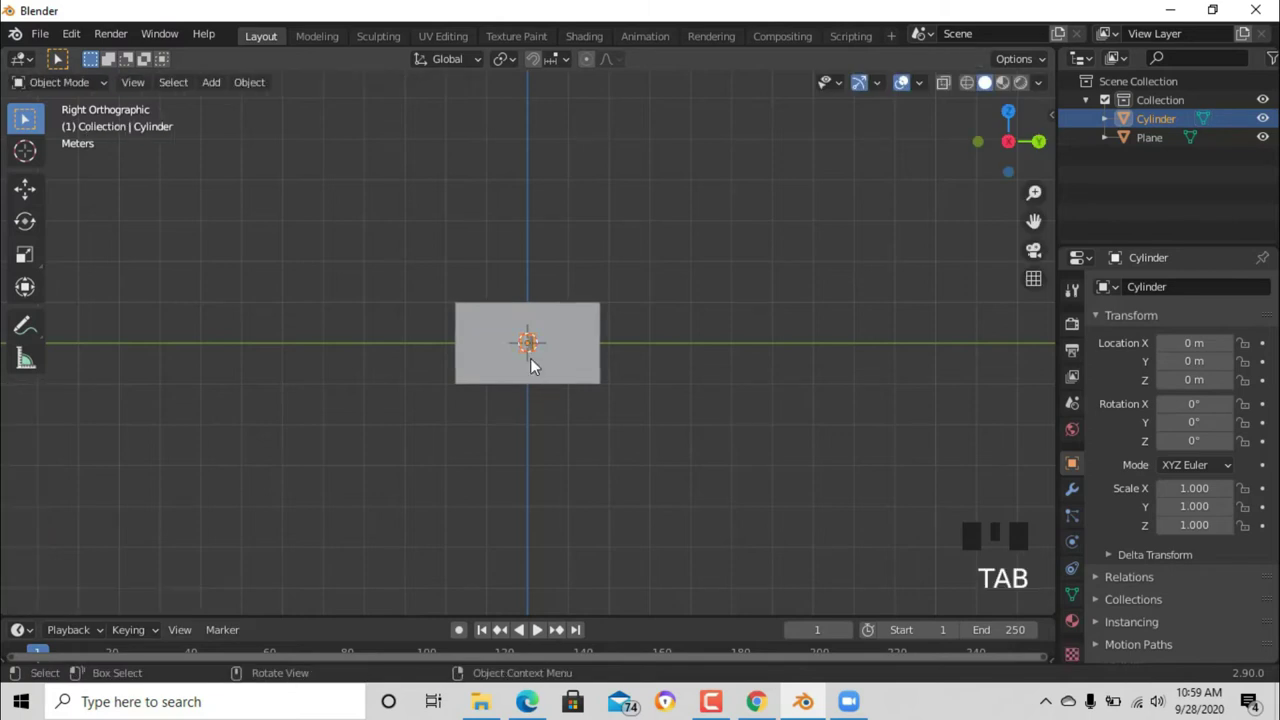
Move the cylinder to the plane's left edge, scale it to 13.641 on Z, and lower it to Z -1.3088 m.
key(Up)
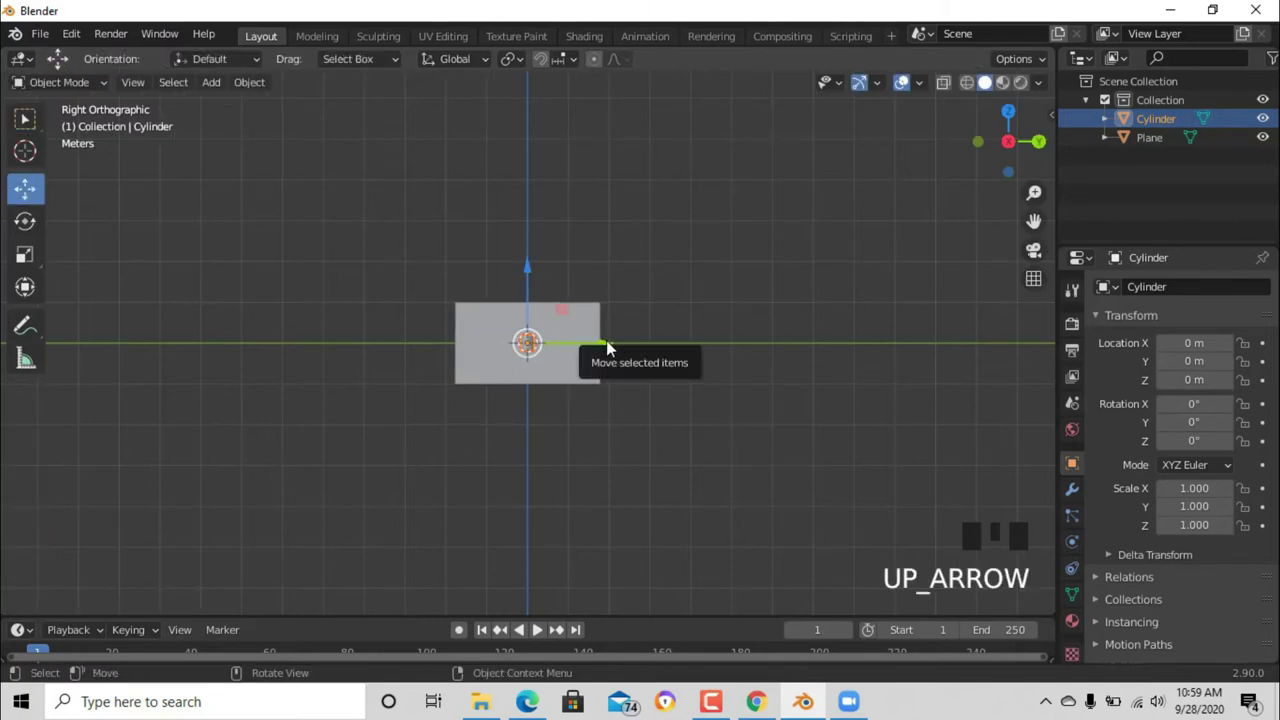
drag(606, 340, 498, 343)
key(s)
key(z)
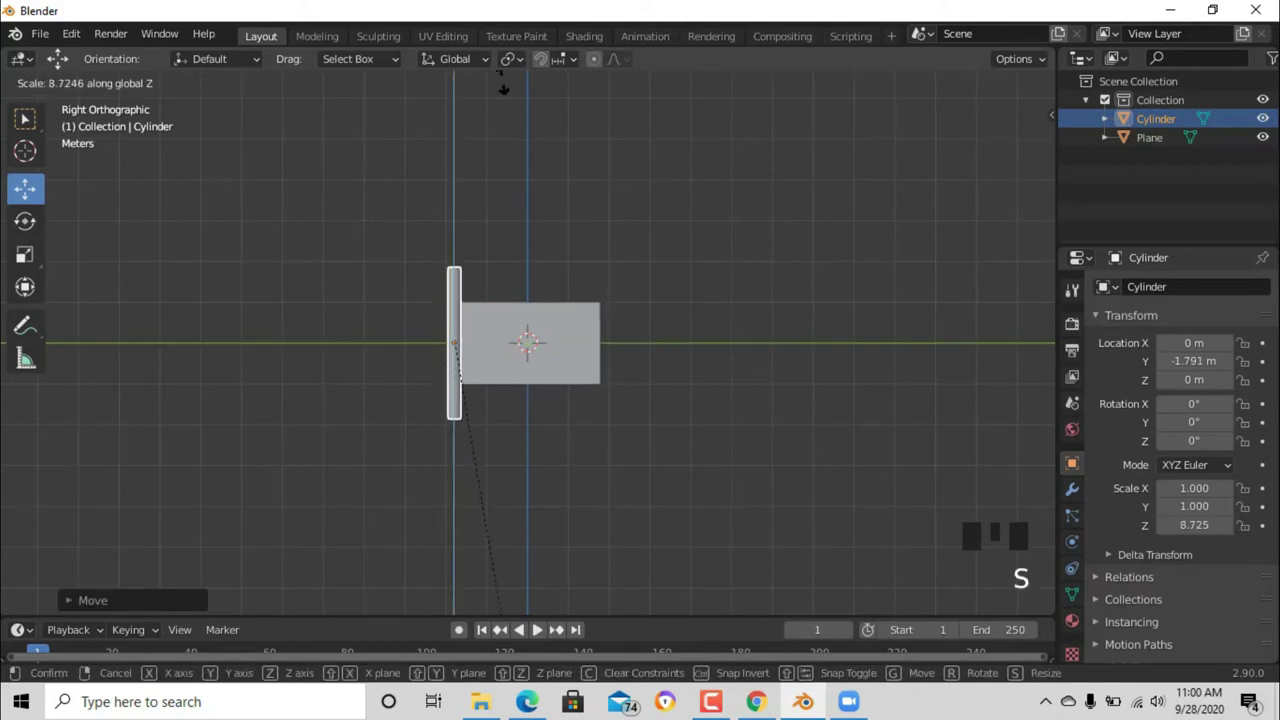
click(526, 238)
drag(459, 265, 461, 318)
Thin the pole to 0.561 on Y and 0.707 on X.
key(s)
key(y)
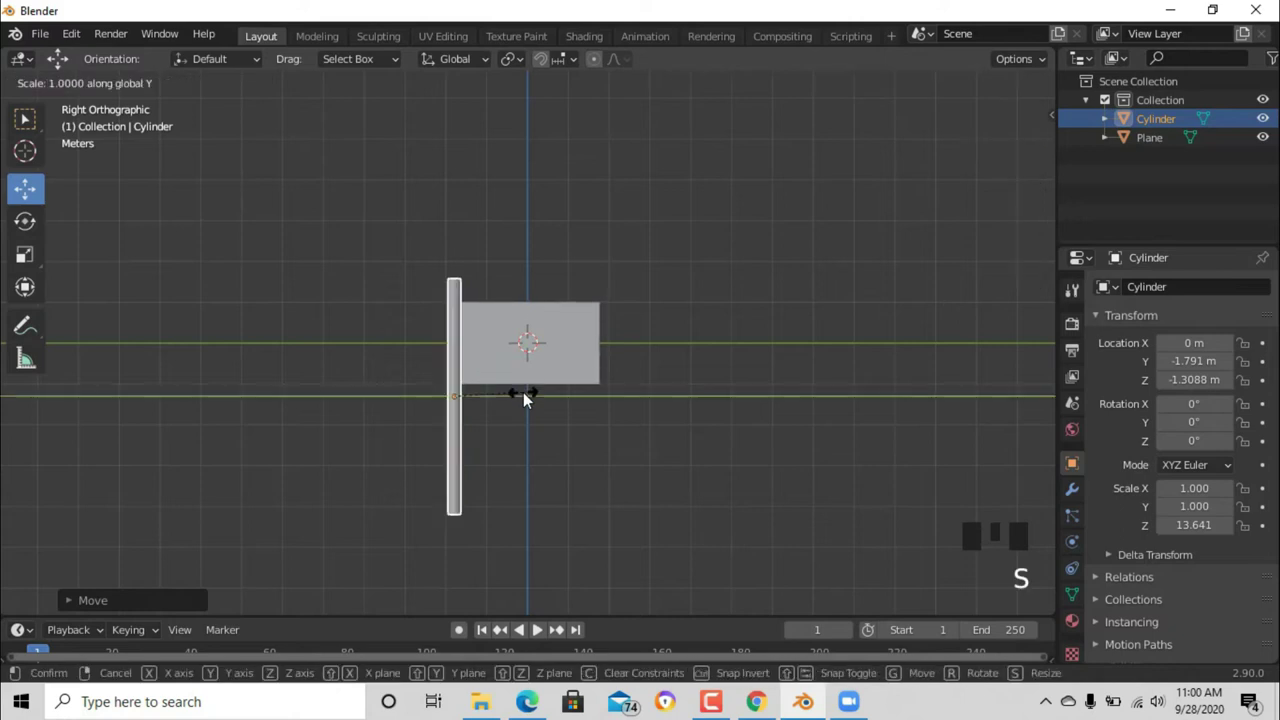
click(492, 395)
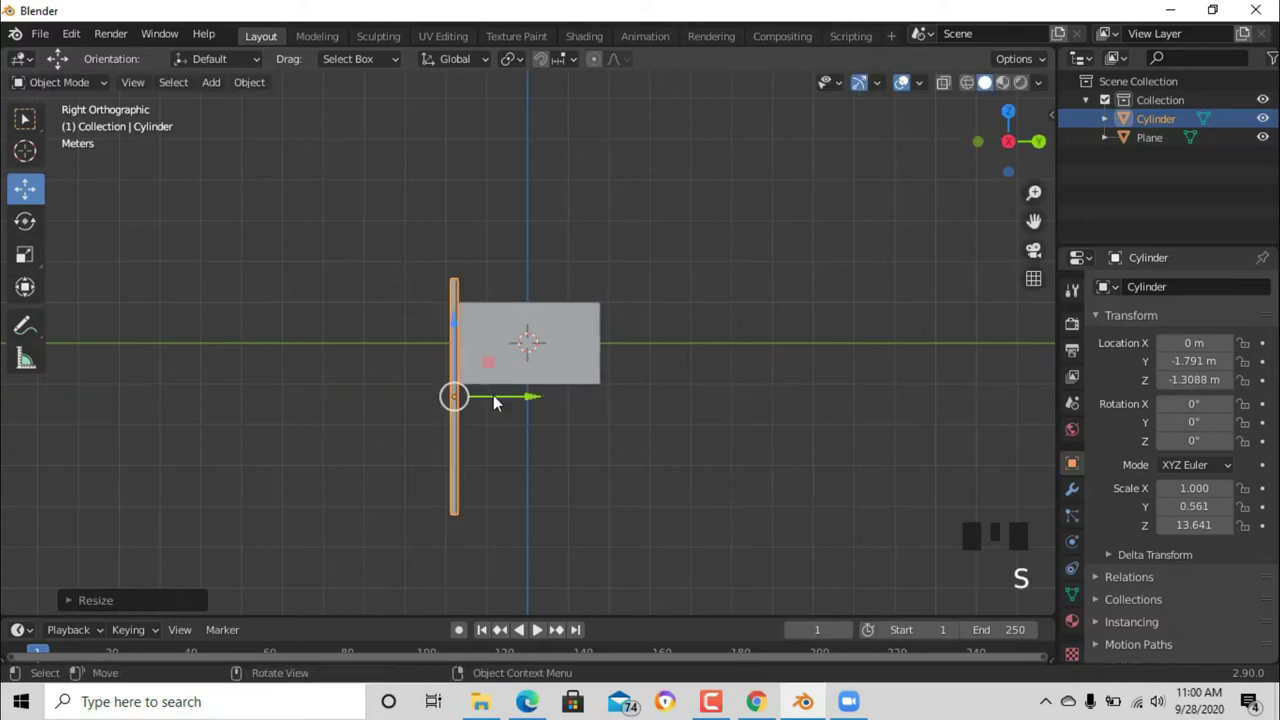
key(s)
key(x)
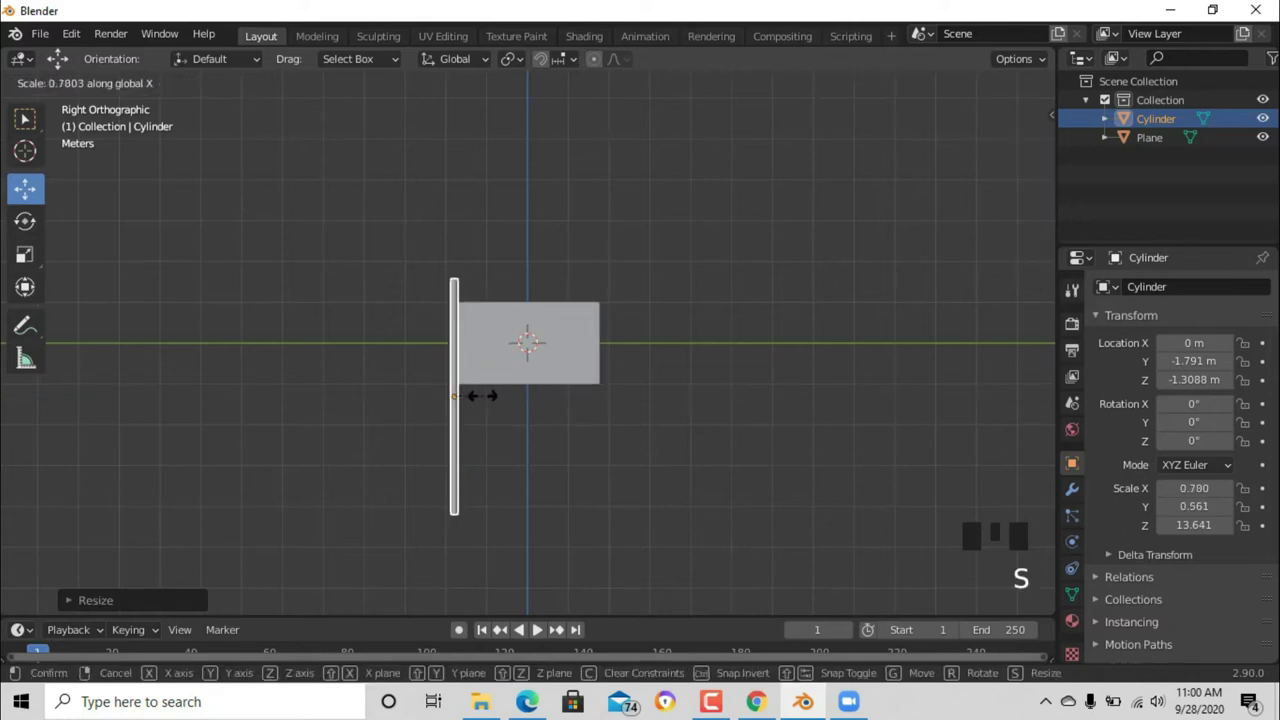
click(481, 396)
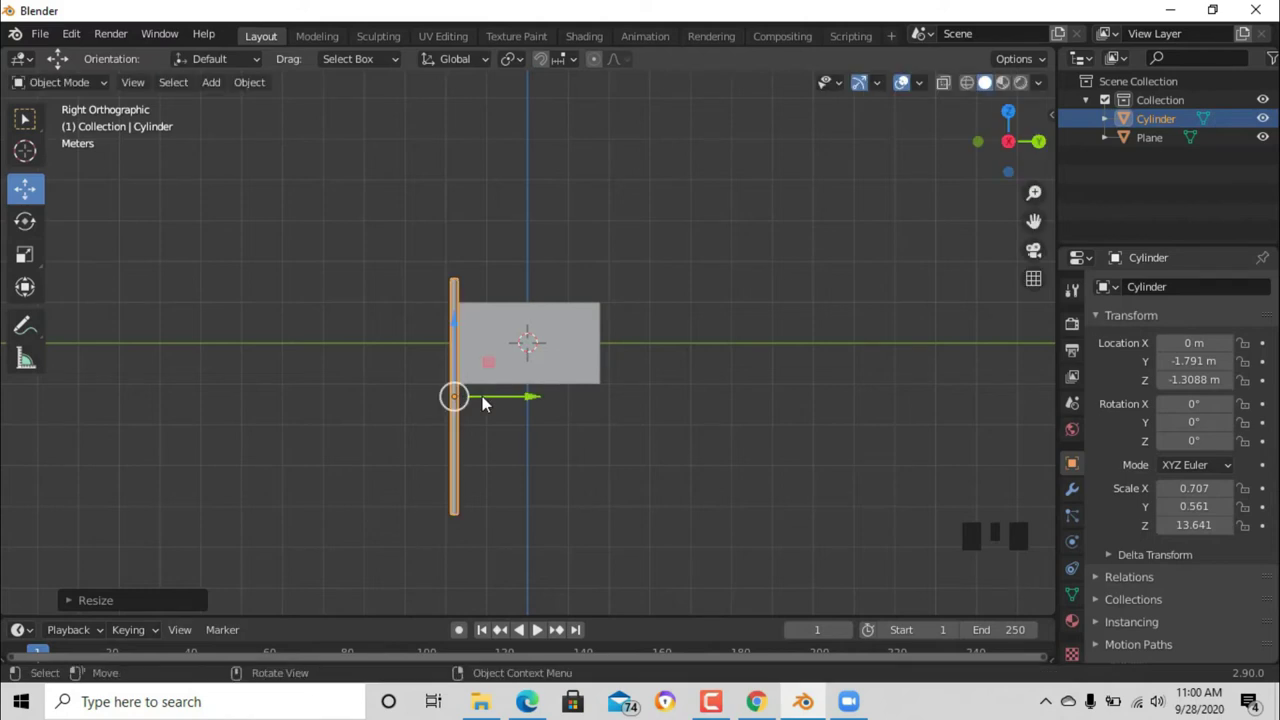
Add a second cylinder and shrink its mesh into a small knob.
key(shift+a)
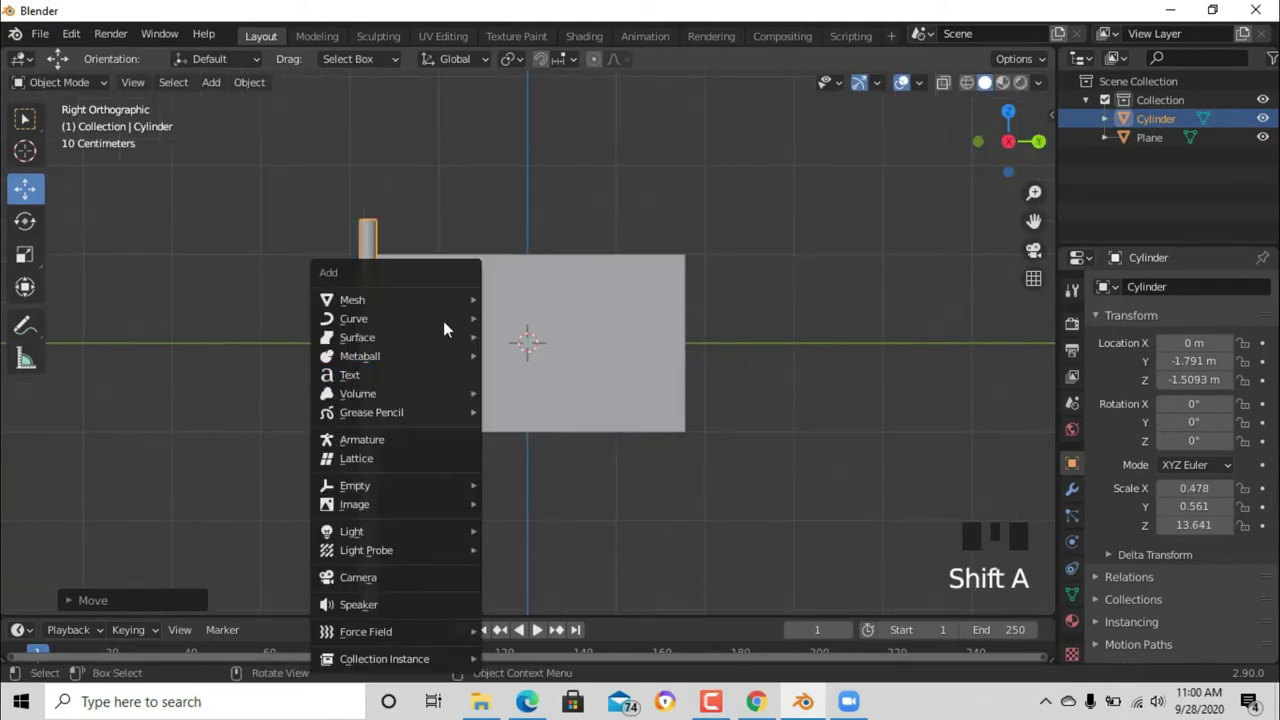
mouse_move(455, 299)
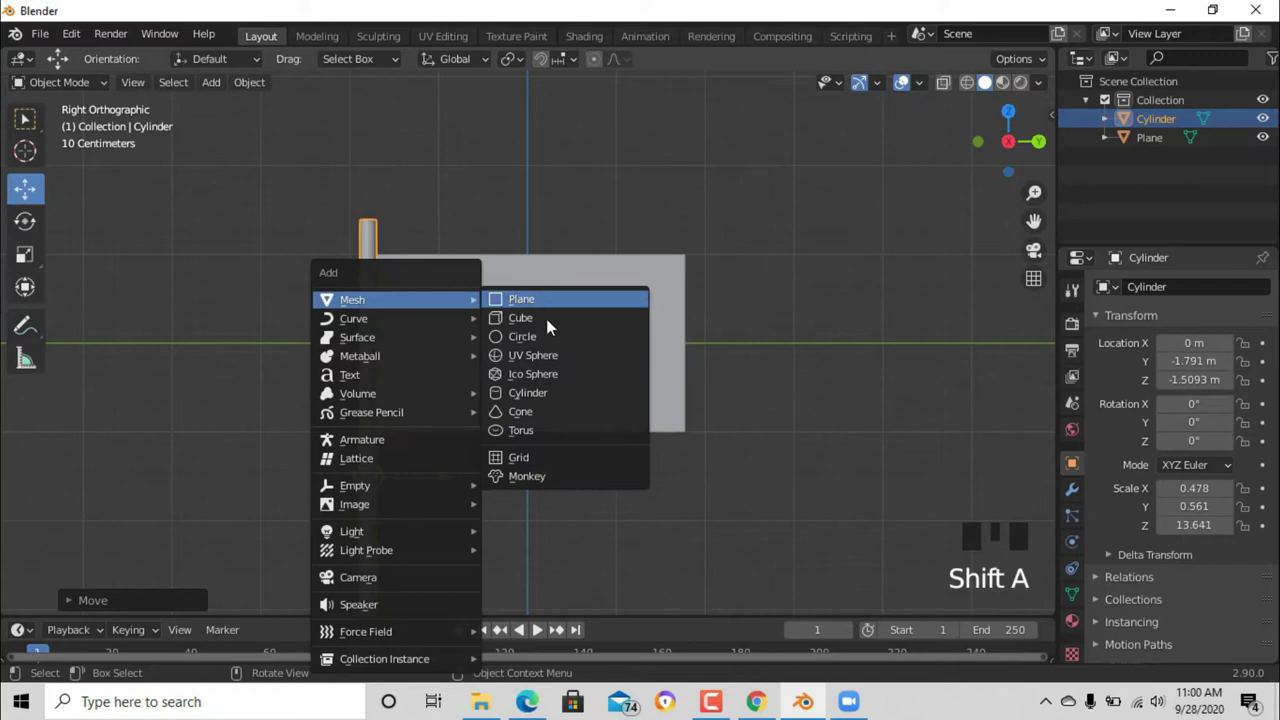
click(544, 390)
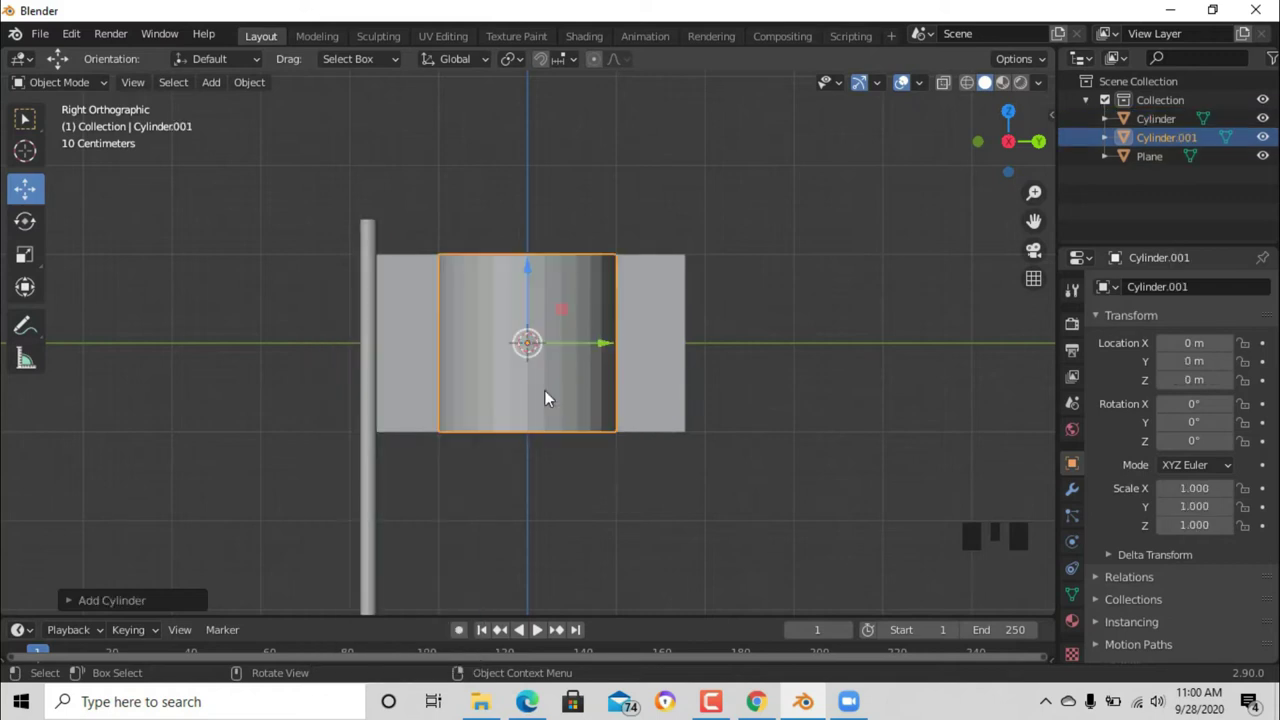
key(Tab)
right_click(578, 376)
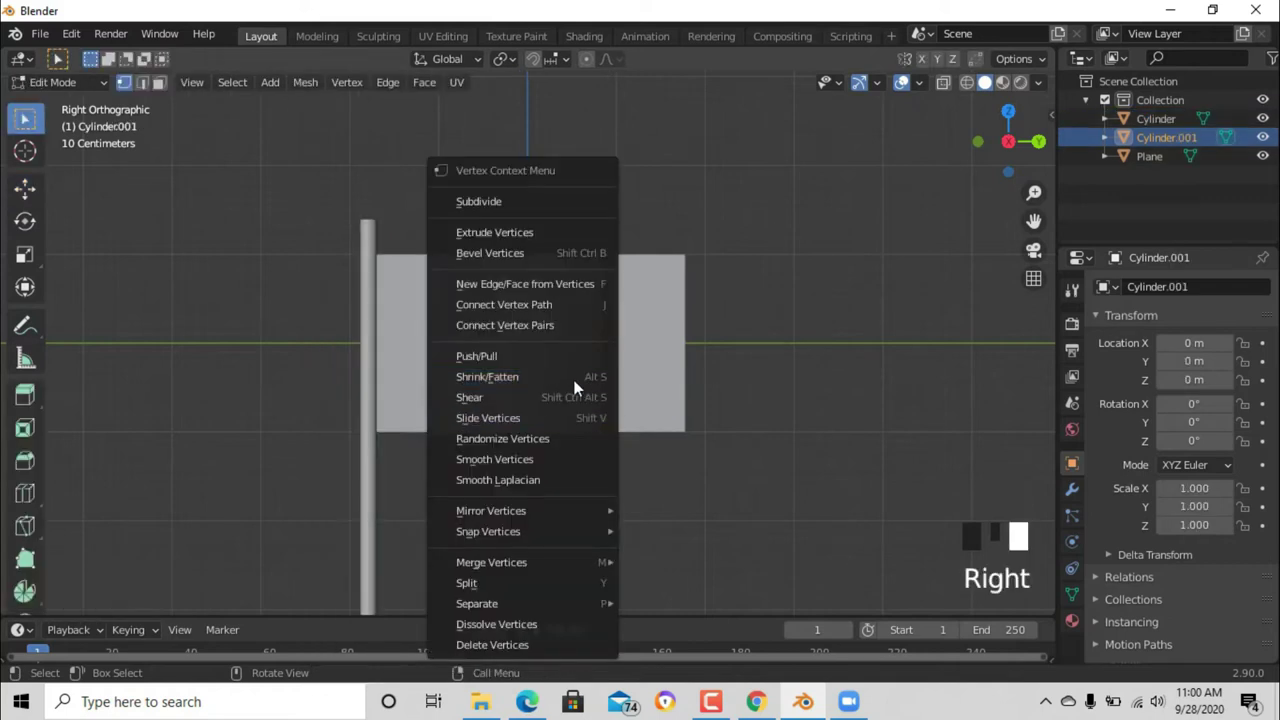
click(573, 376)
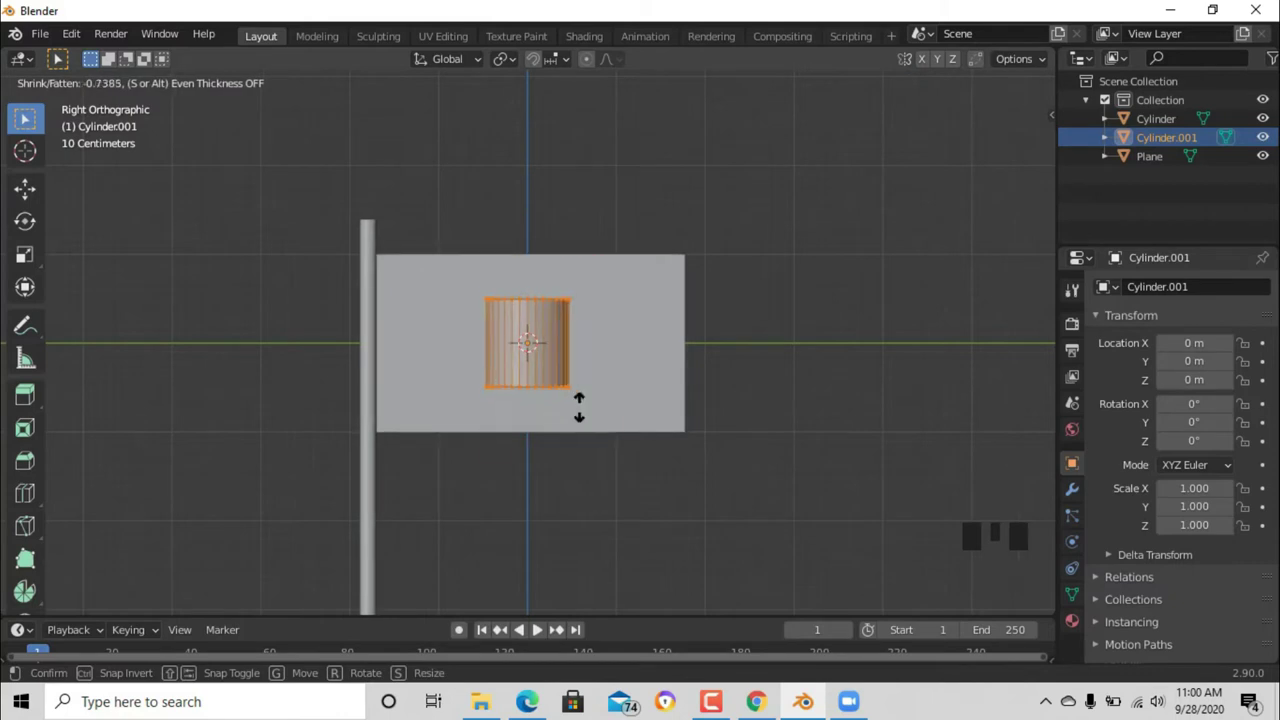
click(590, 410)
key(Tab)
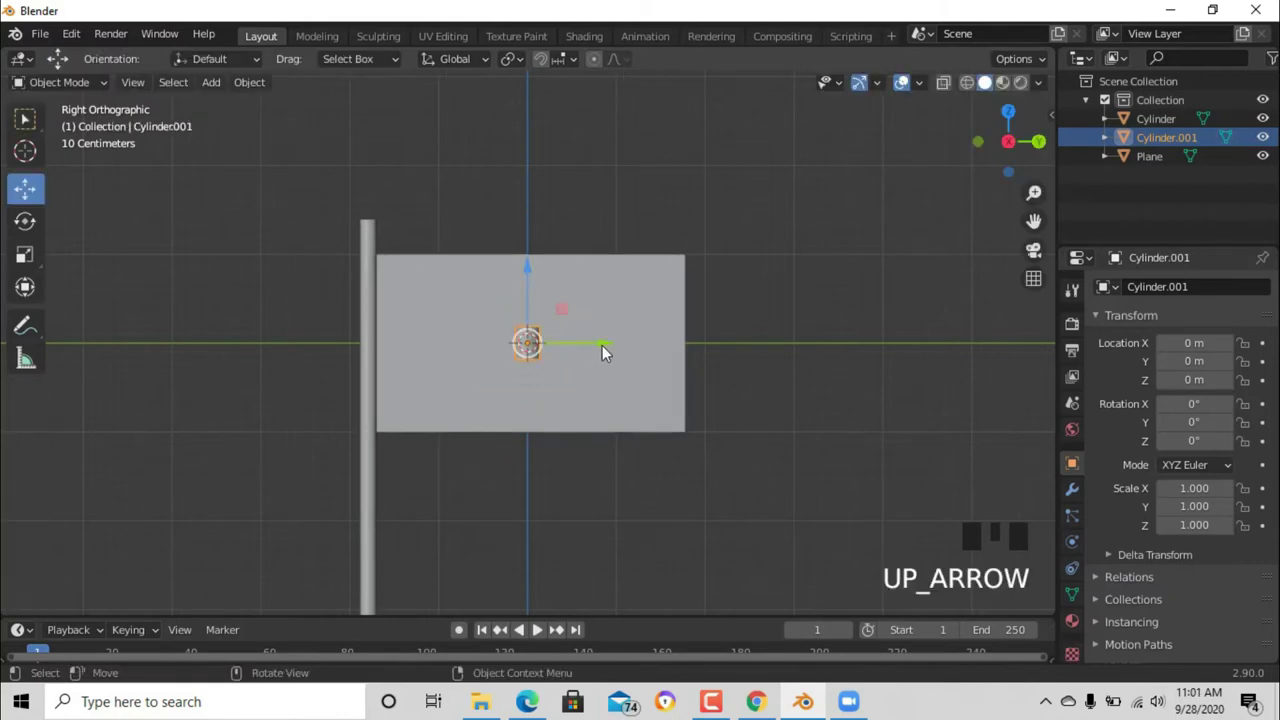
Move the knob onto the pole top at Y -1.7829 m, Z 1.3187 m.
drag(602, 345, 425, 349)
drag(367, 262, 381, 141)
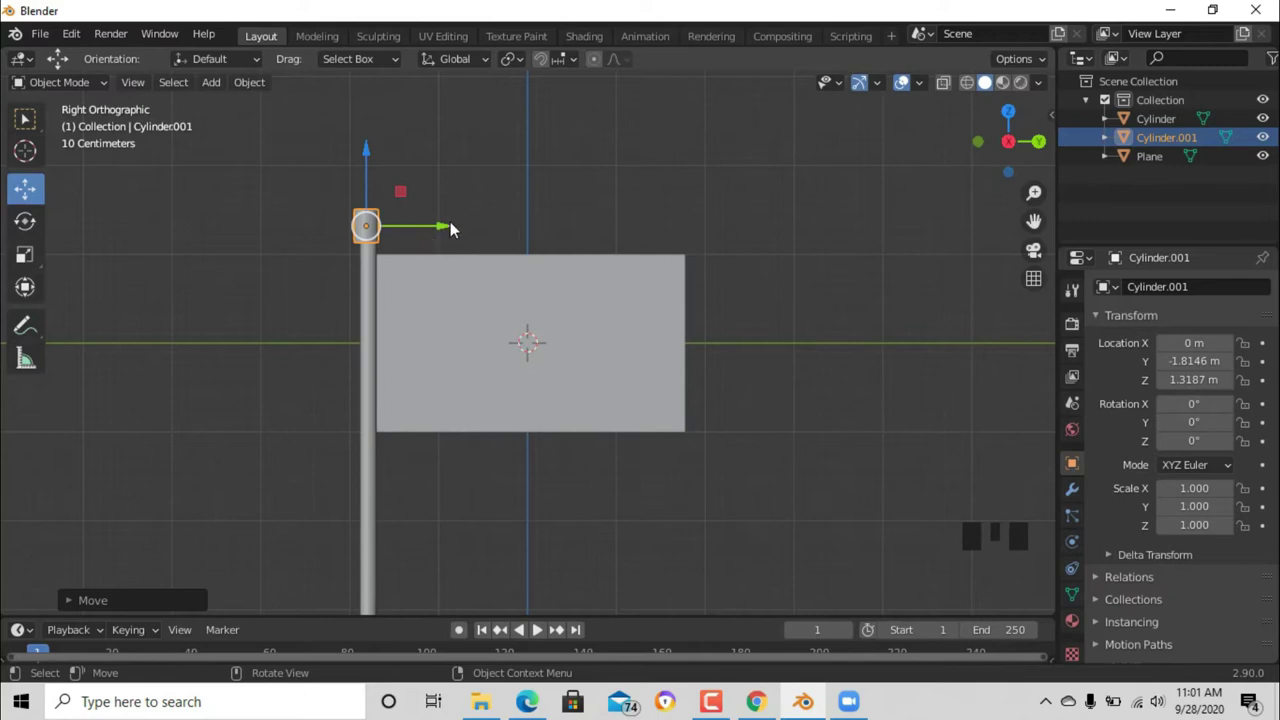
drag(444, 231, 449, 225)
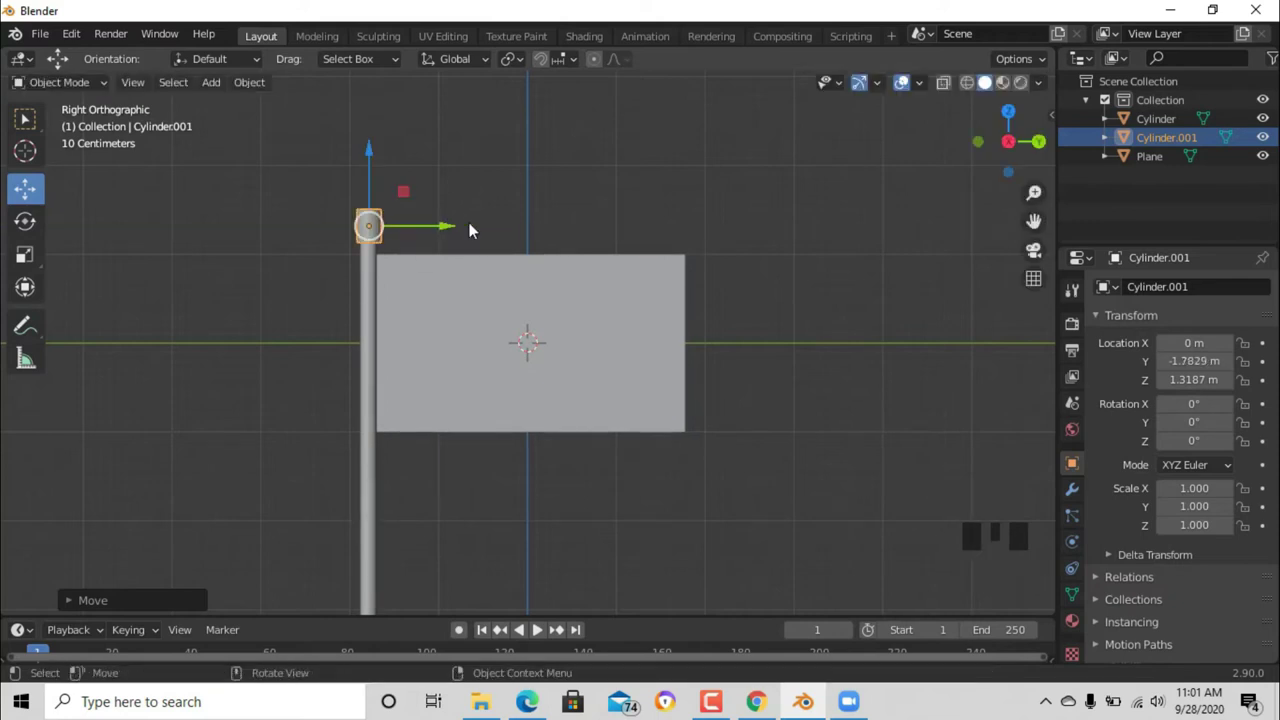
click(558, 218)
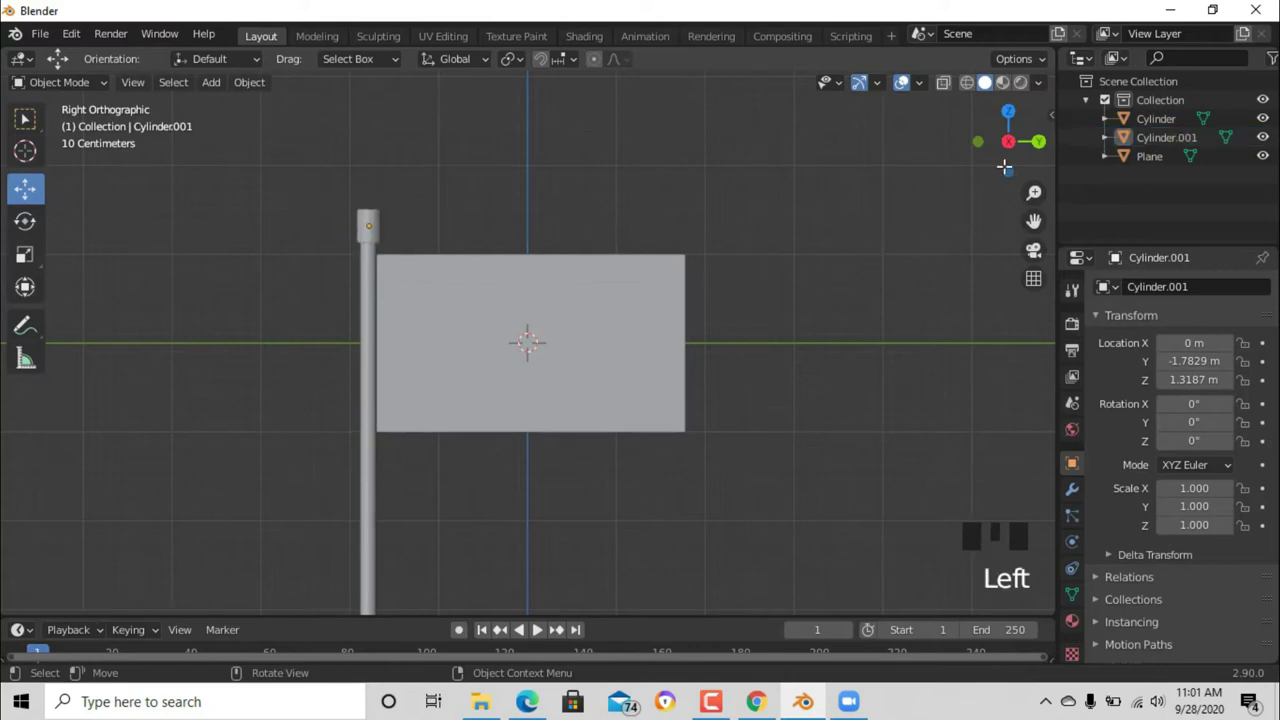
mouse_move(1033, 192)
mouse_down()
mouse_move(1033, 210)
mouse_move(1033, 192)
mouse_up()
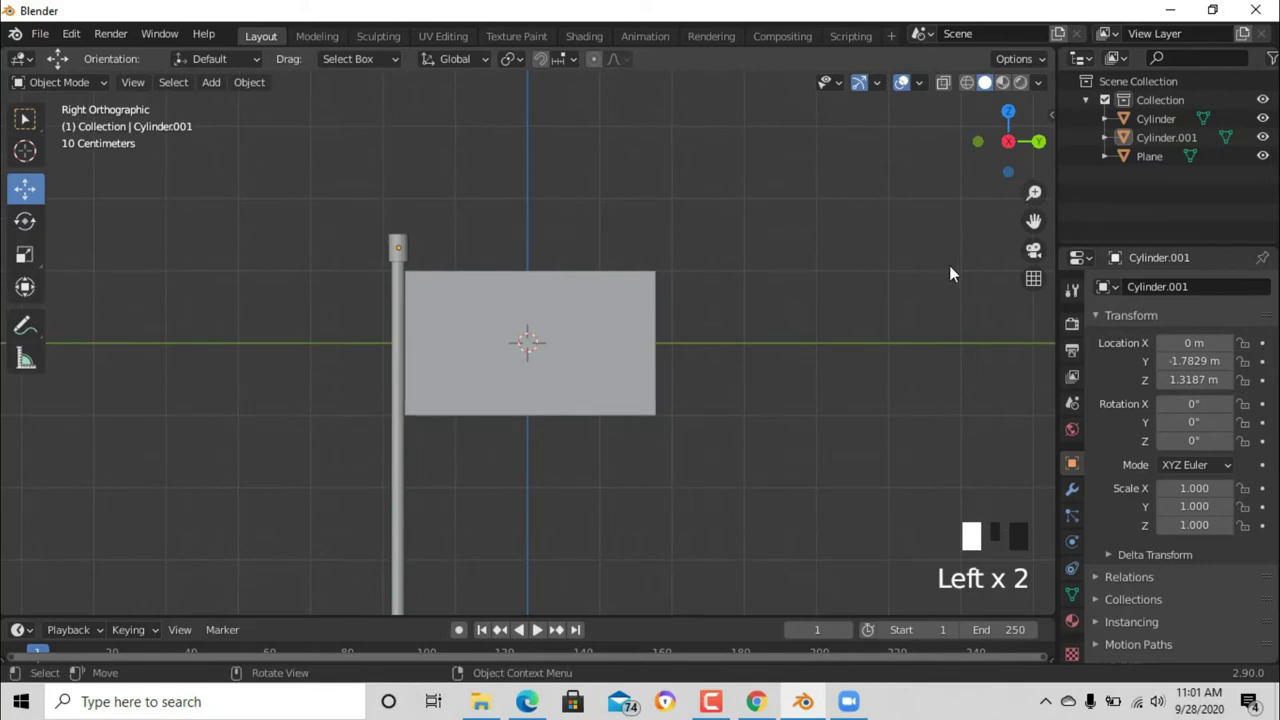
Subdivide the flag plane's mesh with Number of Cuts 15, then return to Object Mode.
click(575, 338)
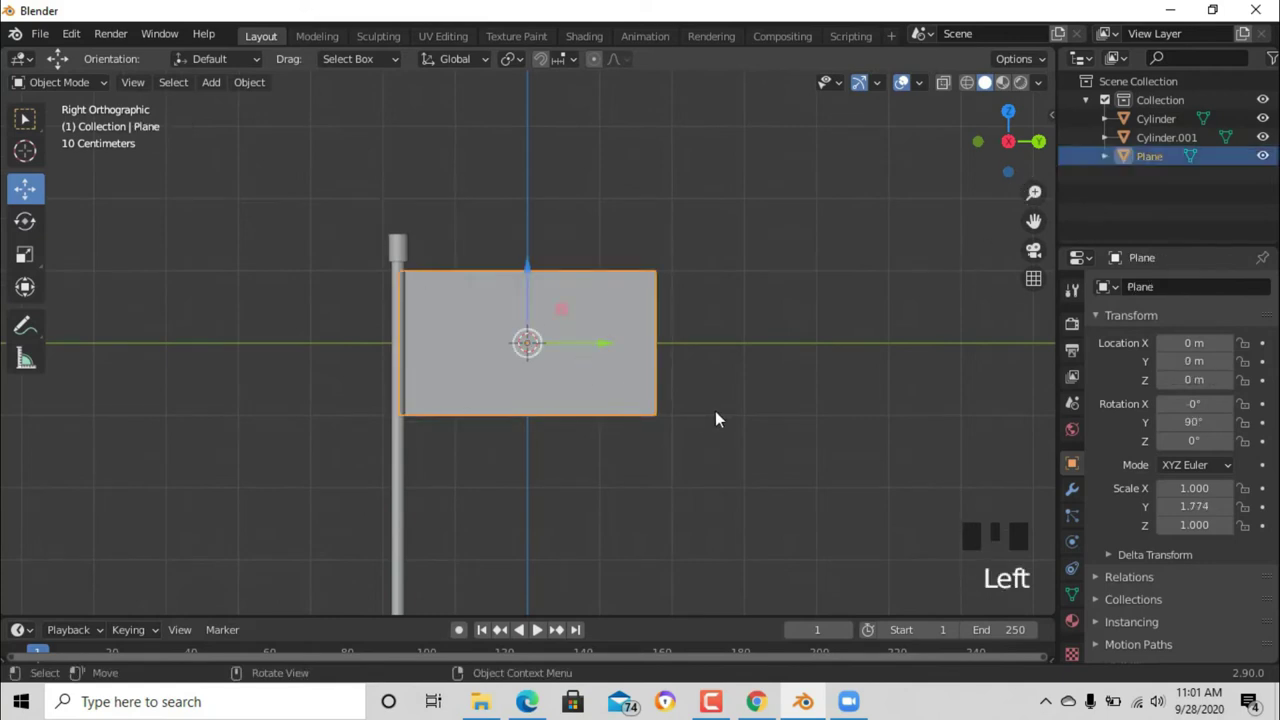
key(Tab)
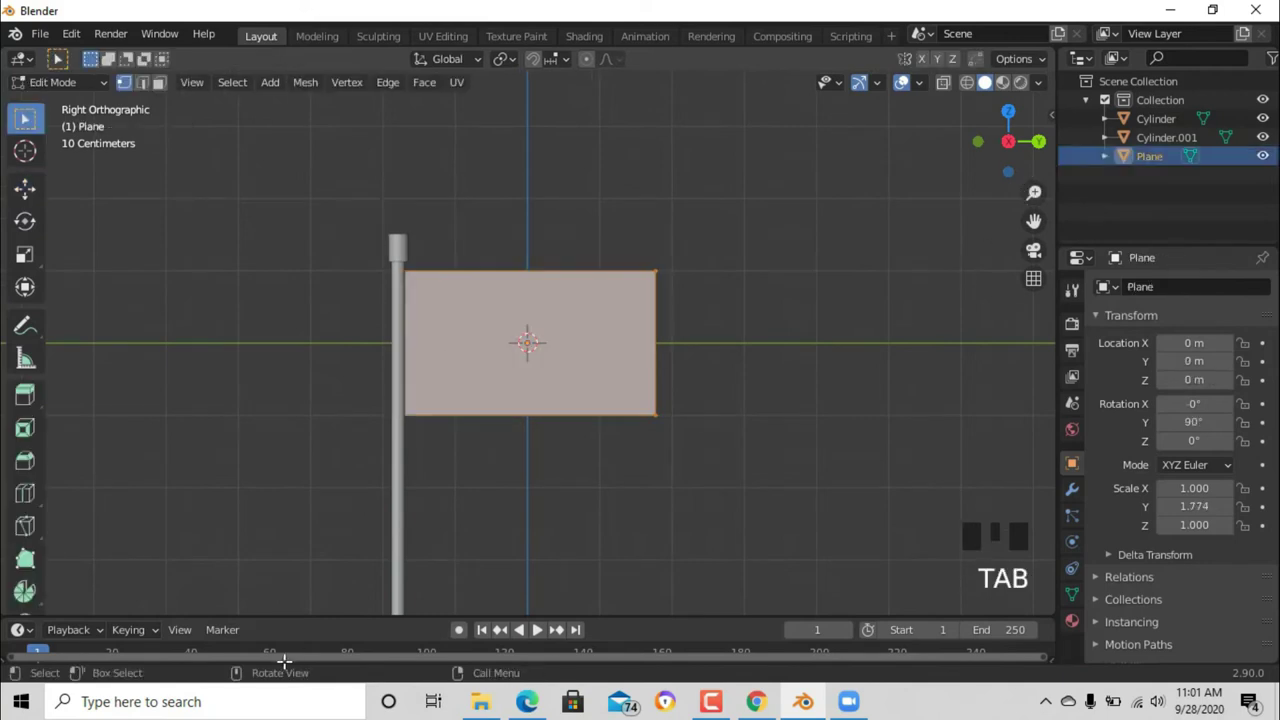
right_click(459, 385)
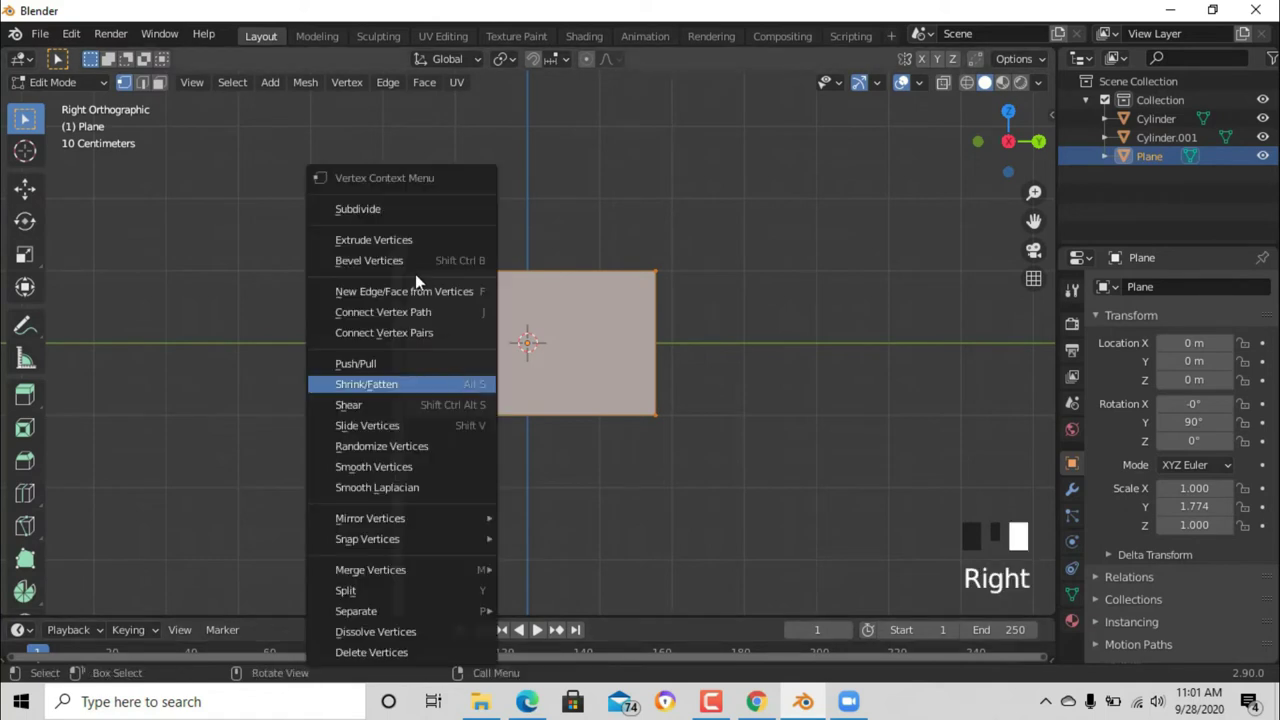
click(386, 209)
click(69, 601)
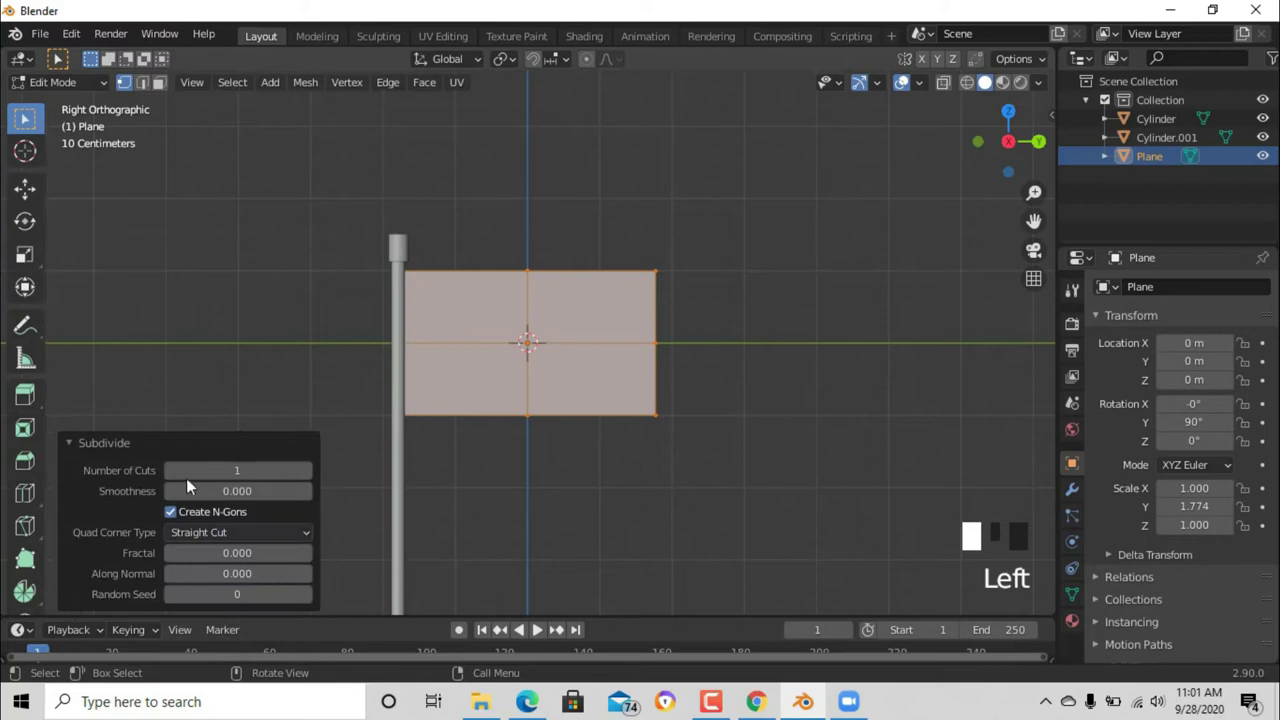
click(186, 474)
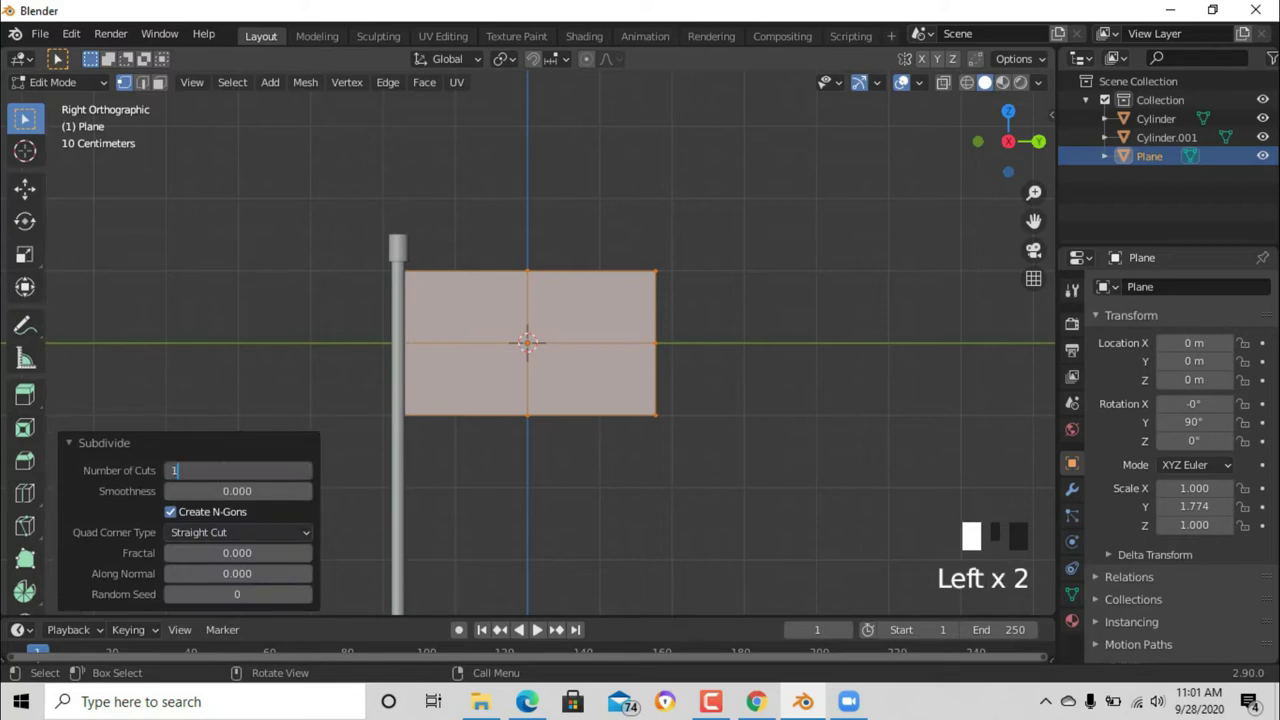
text(15)
key(Return)
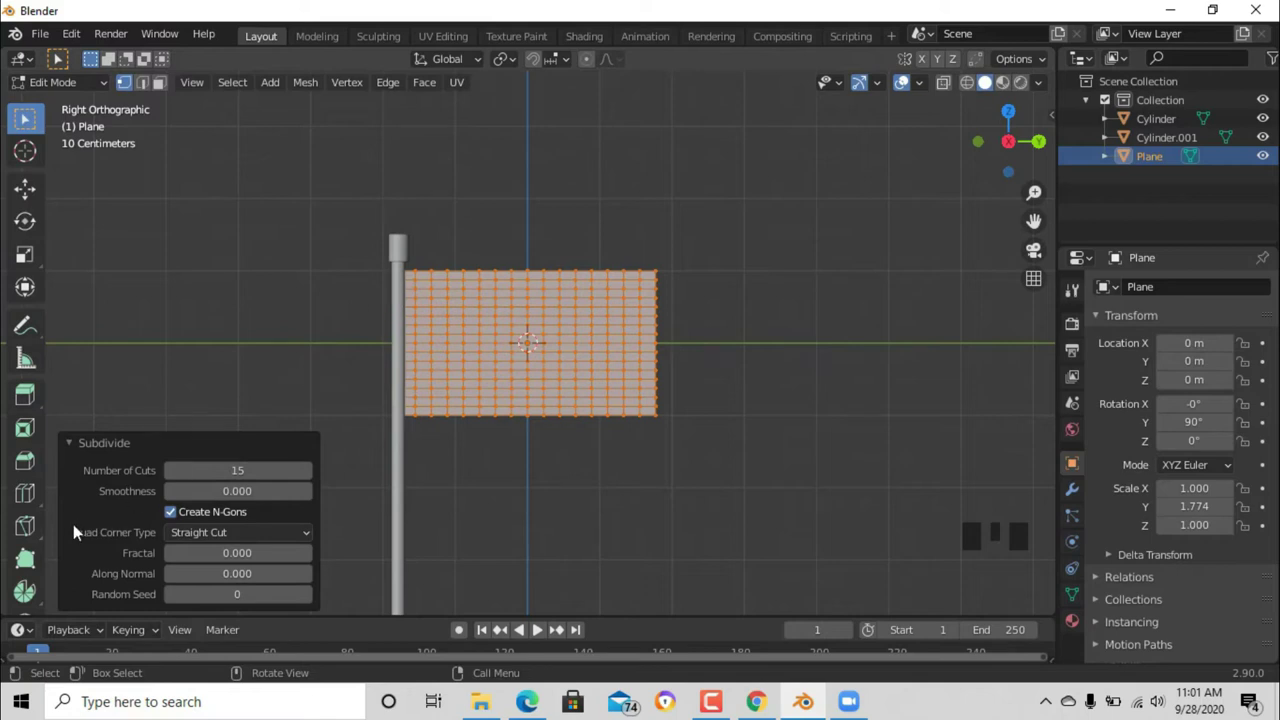
click(70, 441)
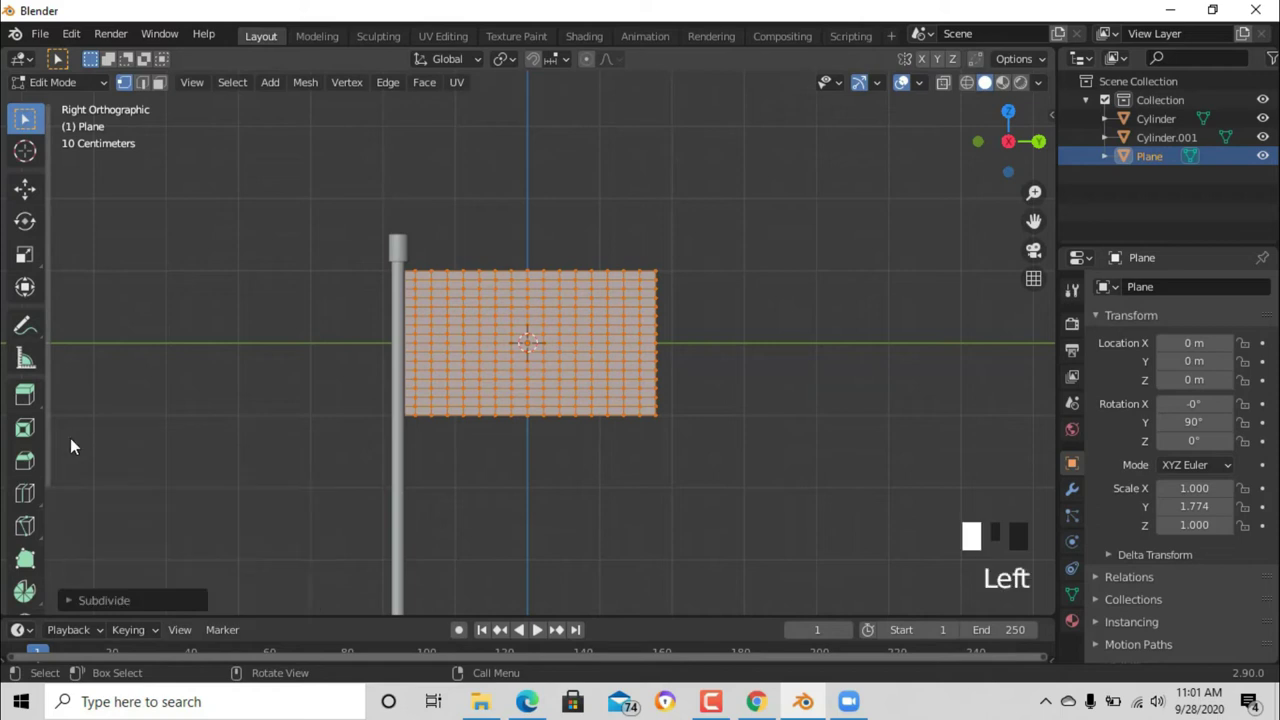
key(Tab)
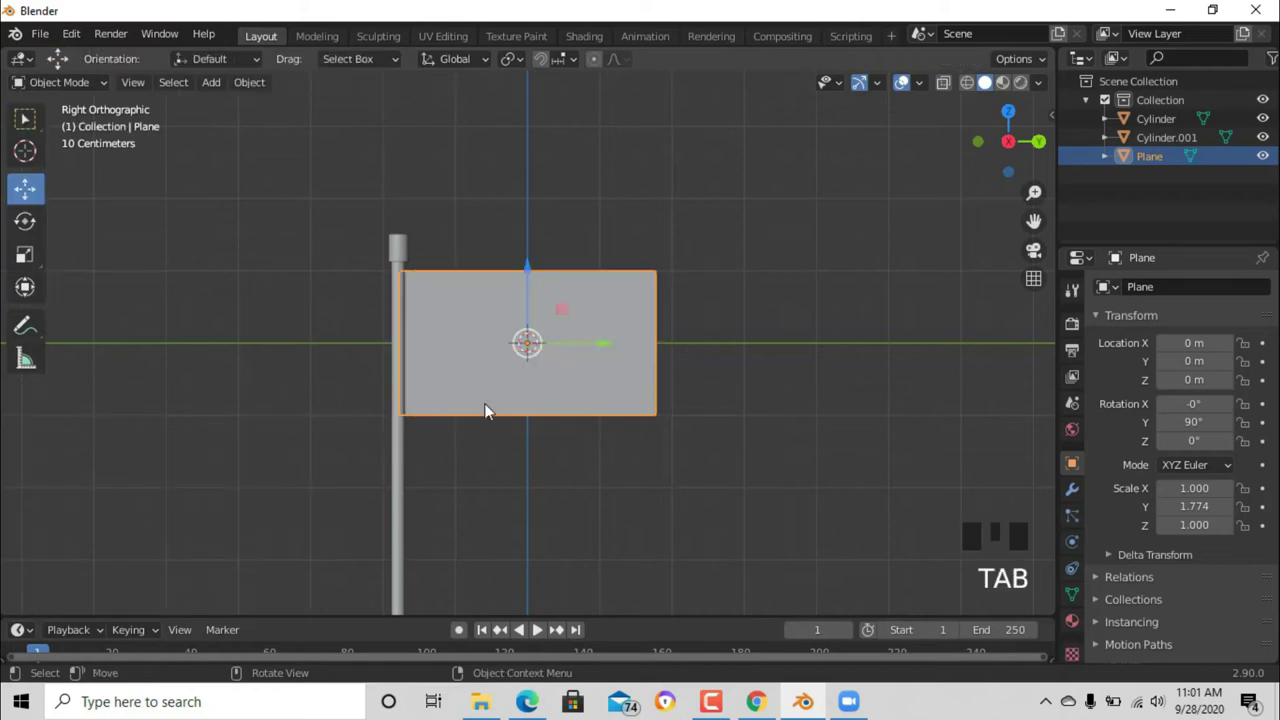
Nudge the plane along Y, then assign its pole-side edge vertices to new vertex group 'Group'.
drag(596, 344, 609, 344)
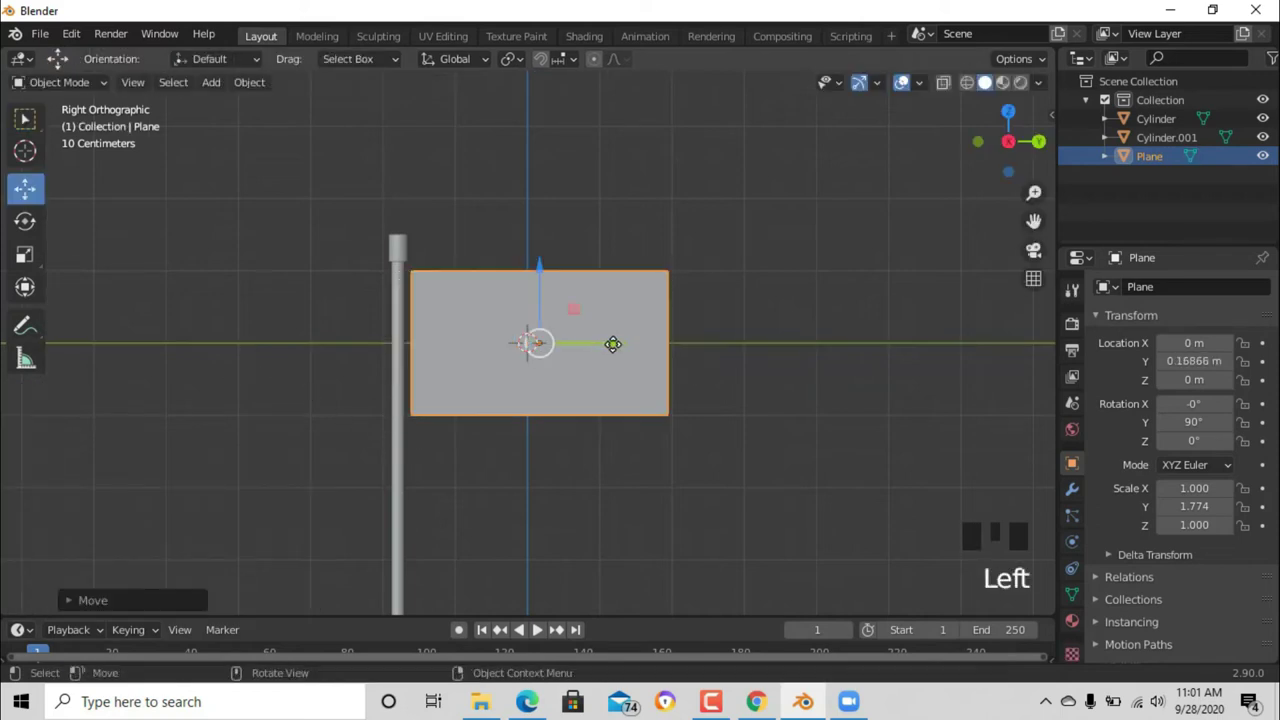
key(Tab)
click(448, 254)
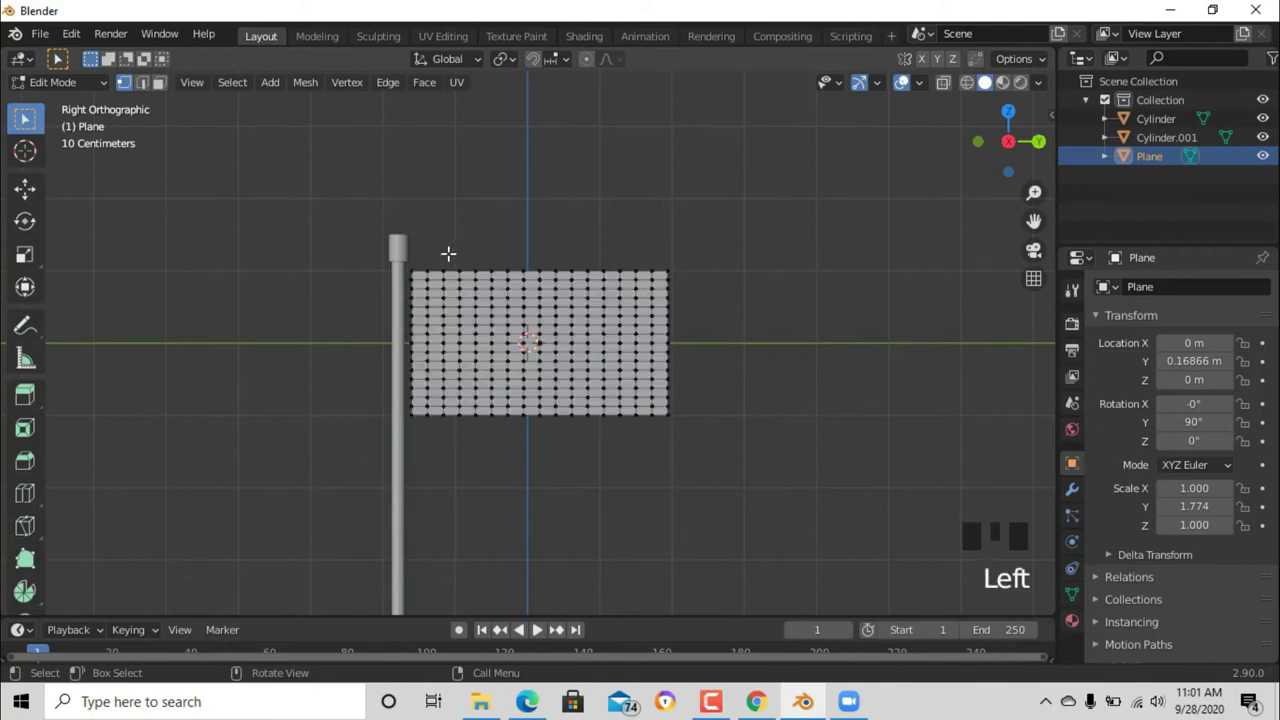
drag(416, 260, 411, 289)
shift+drag(413, 420, 410, 398)
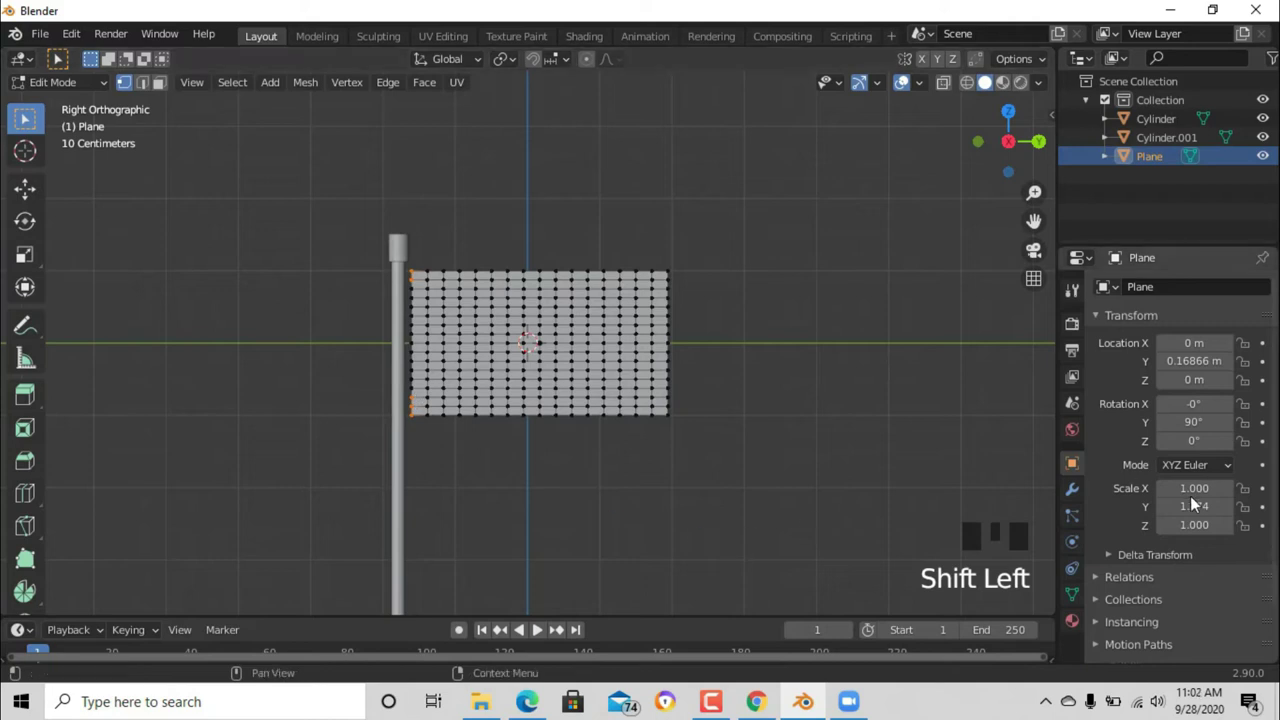
click(1073, 592)
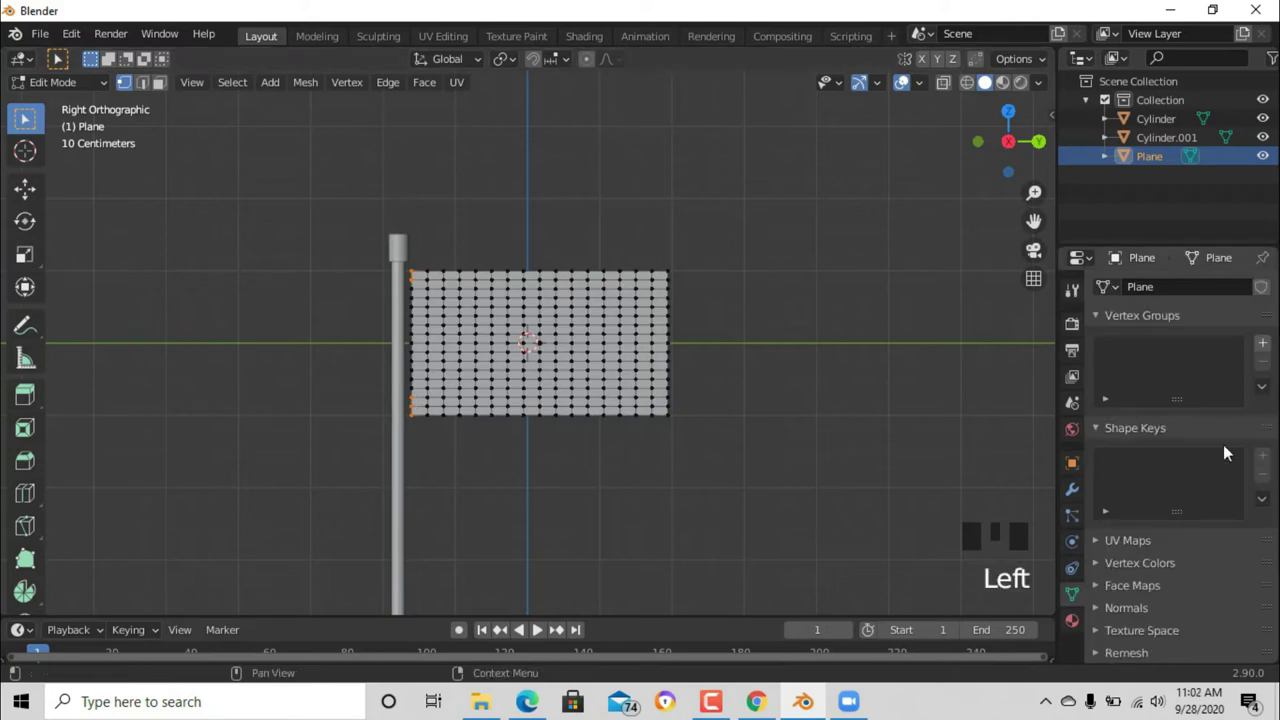
click(1262, 343)
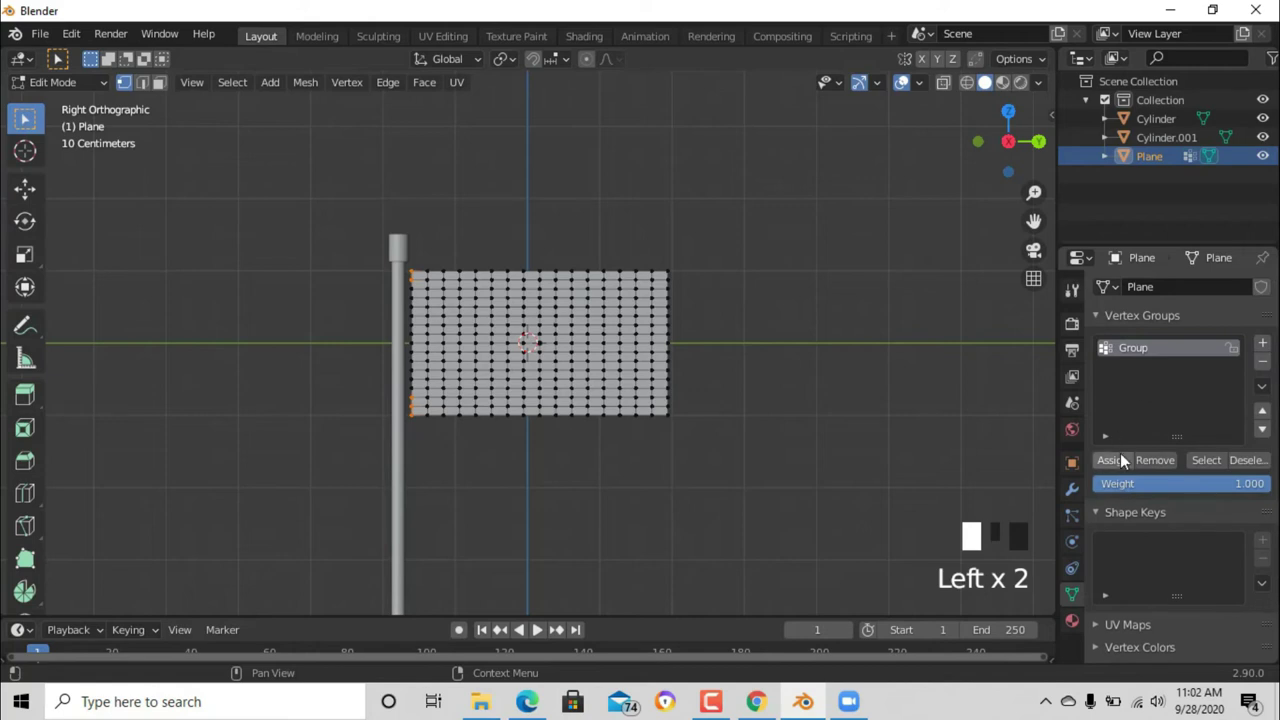
click(1112, 460)
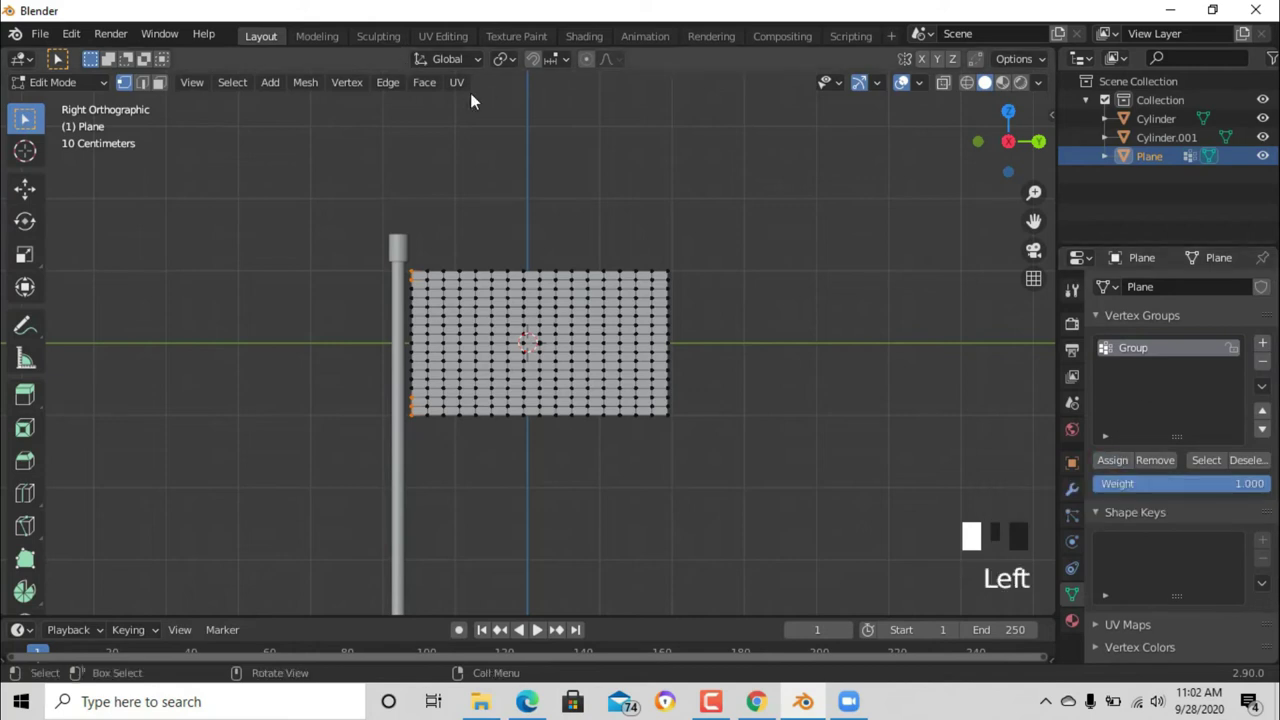
Add cloth physics to the plane with Pin Group set to Group, and play the simulation.
key(Tab)
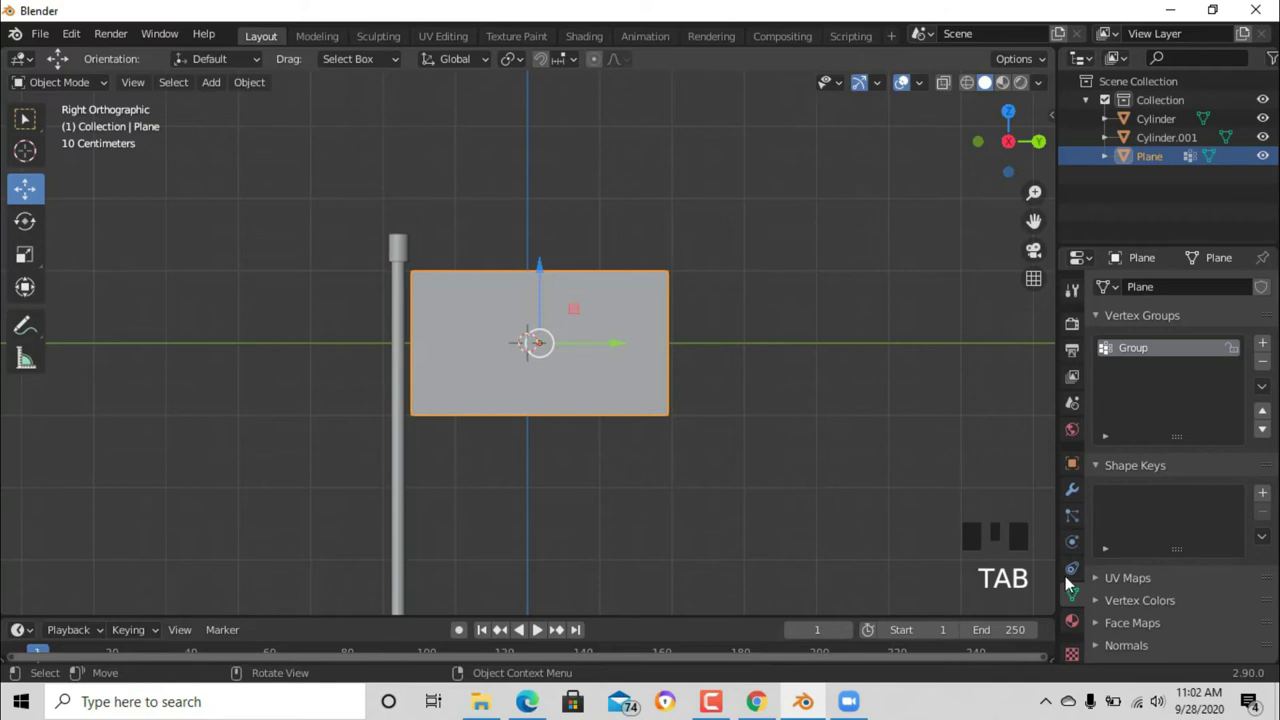
click(1073, 541)
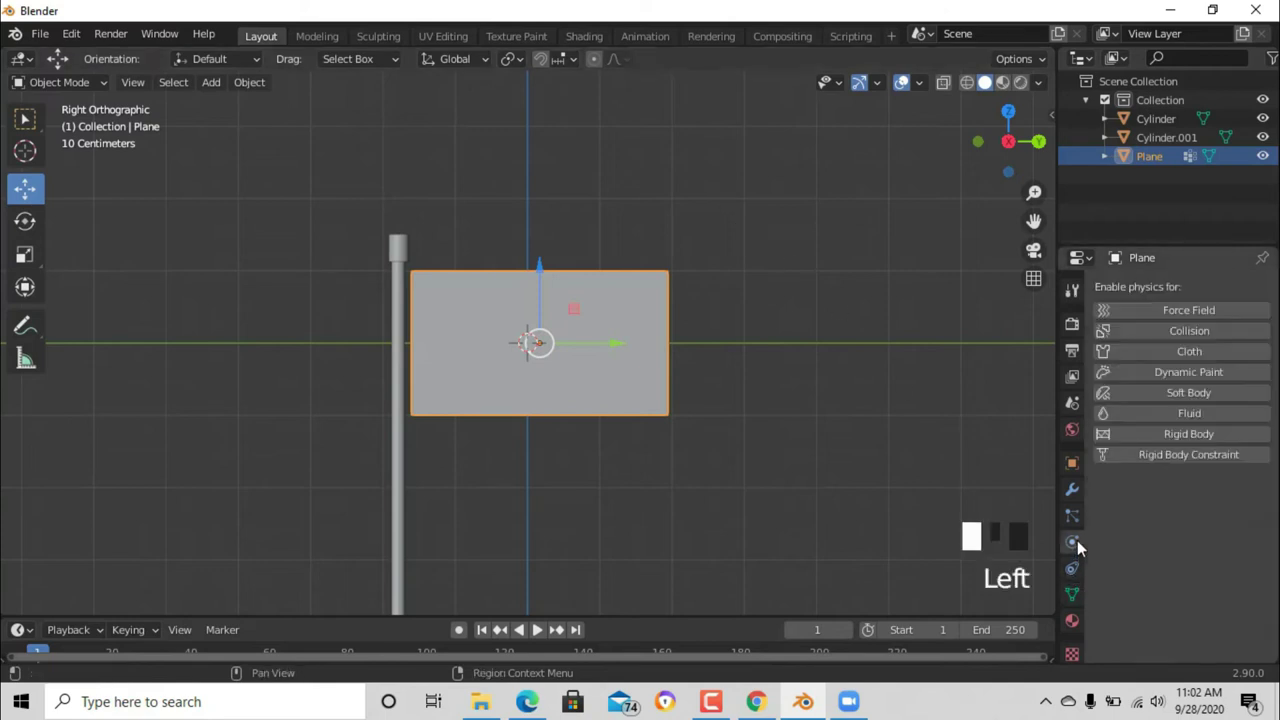
click(1218, 350)
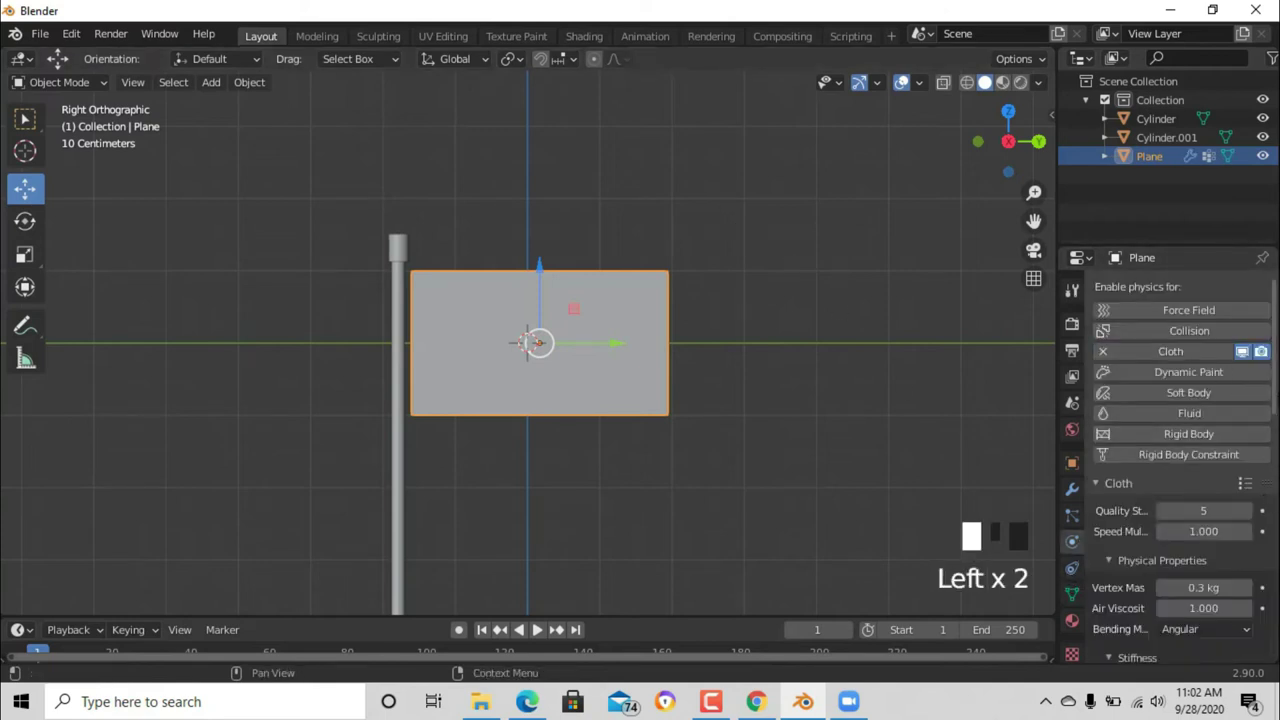
drag(1275, 420, 1275, 590)
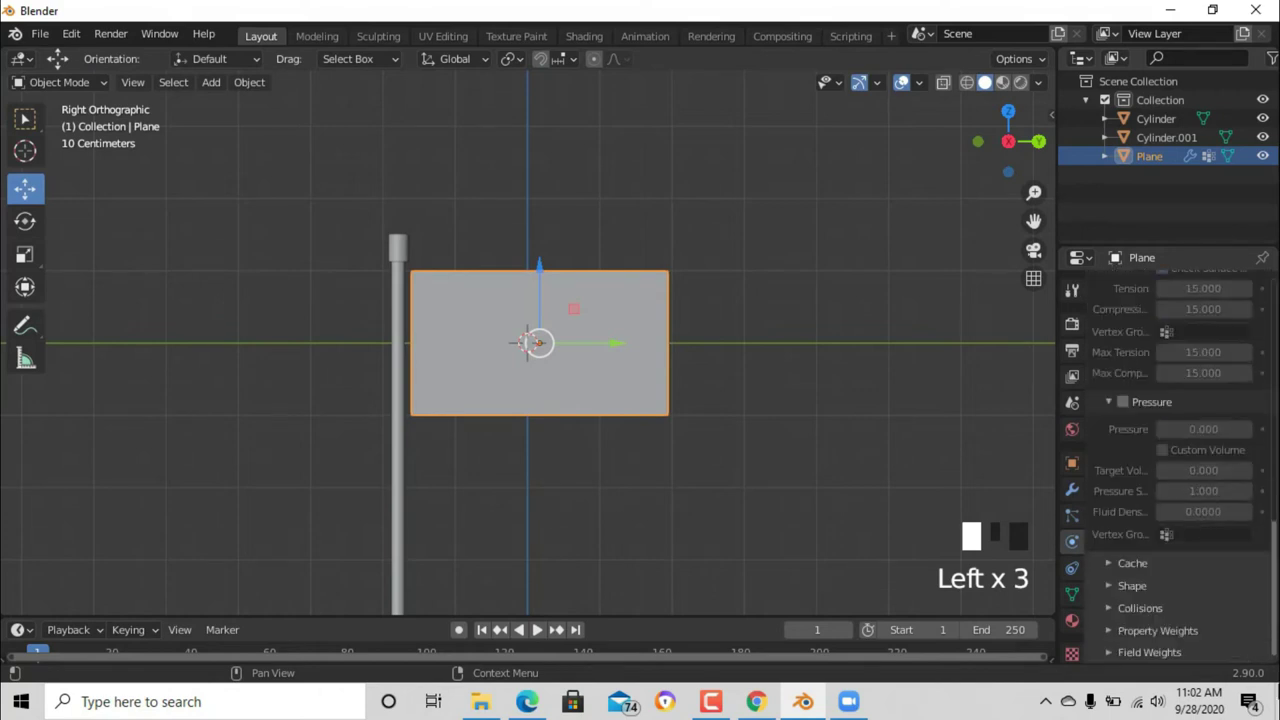
click(1110, 585)
click(1213, 612)
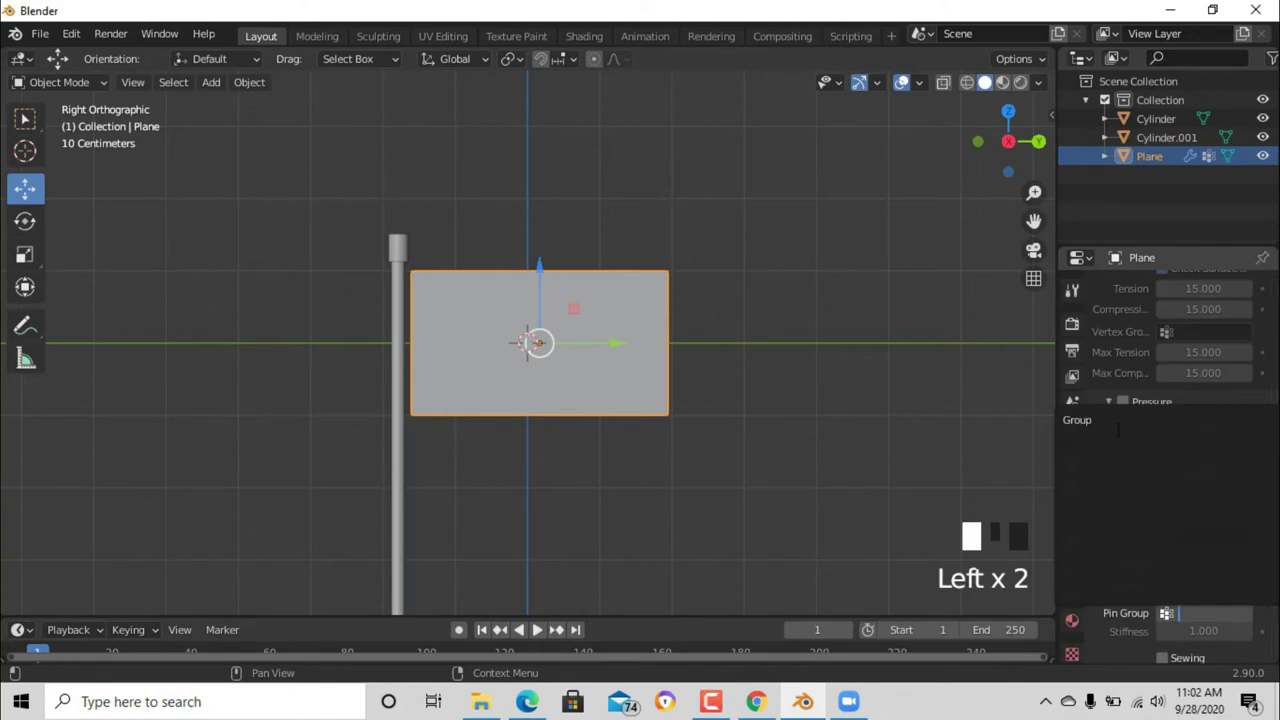
click(1117, 425)
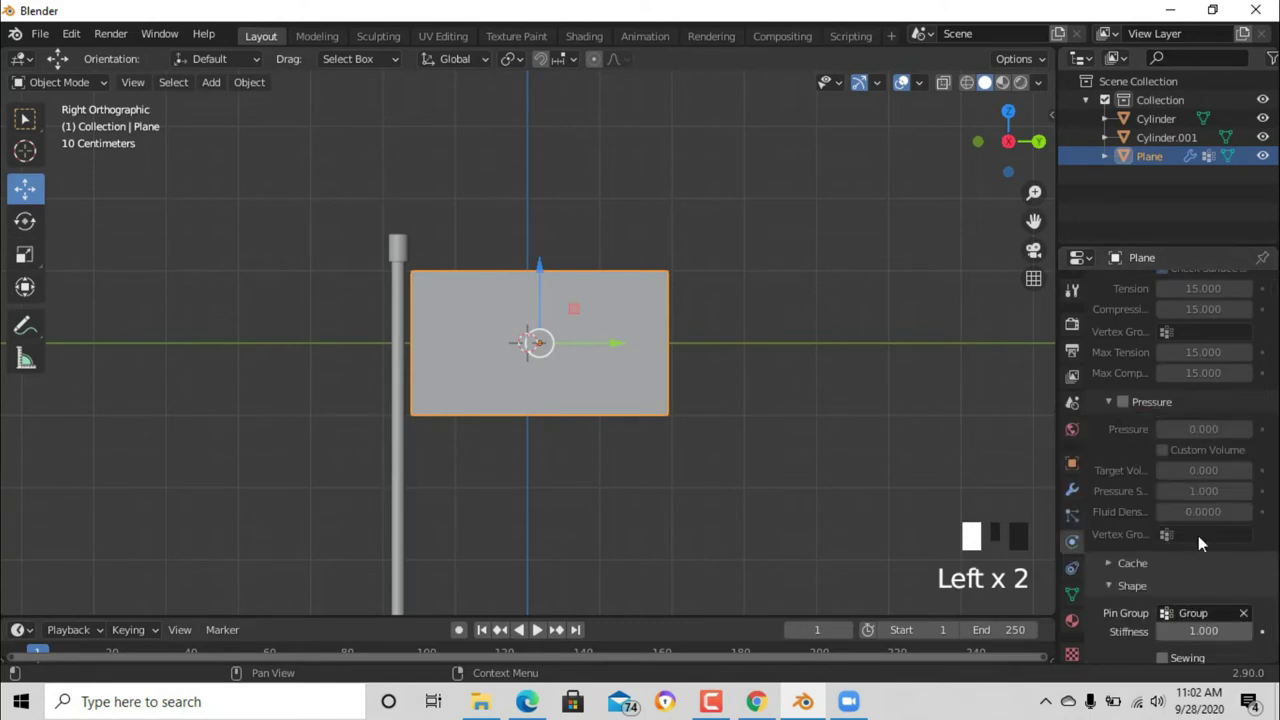
click(536, 629)
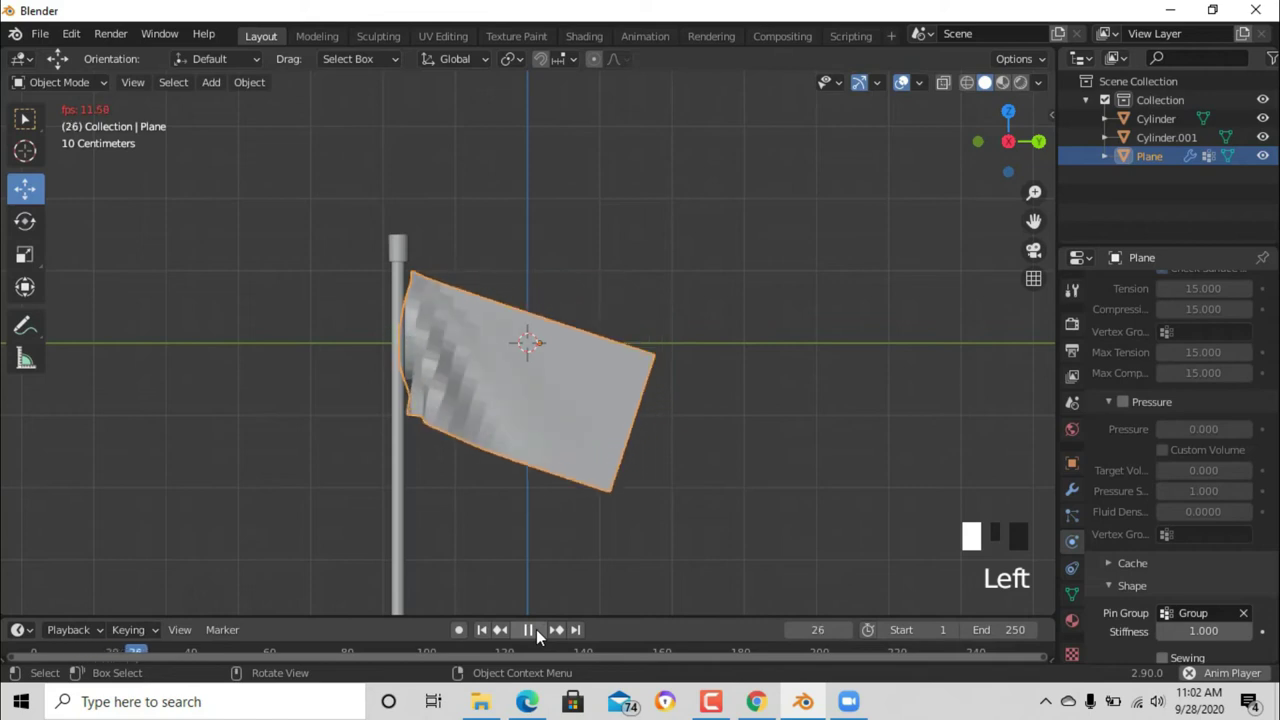
Pause playback, apply Shade Smooth to the flag, and rewind the timeline to frame 0.
click(536, 629)
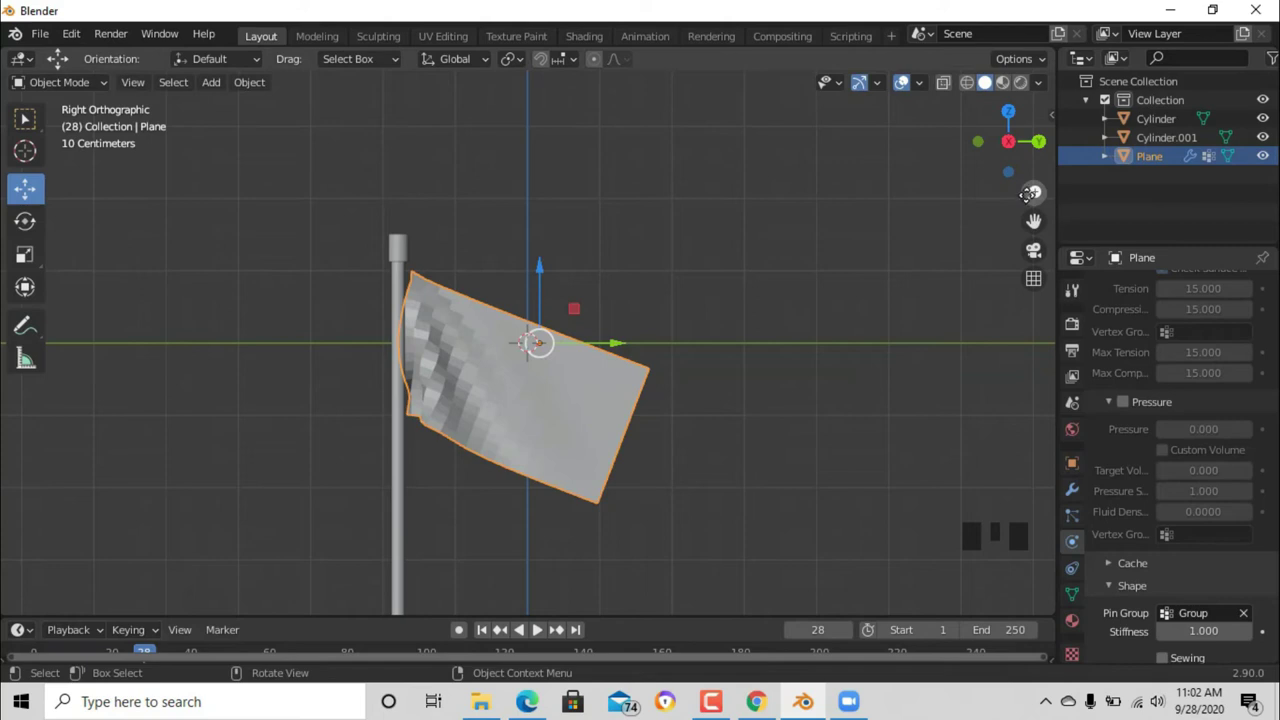
drag(1034, 192, 288, 317)
right_click(322, 401)
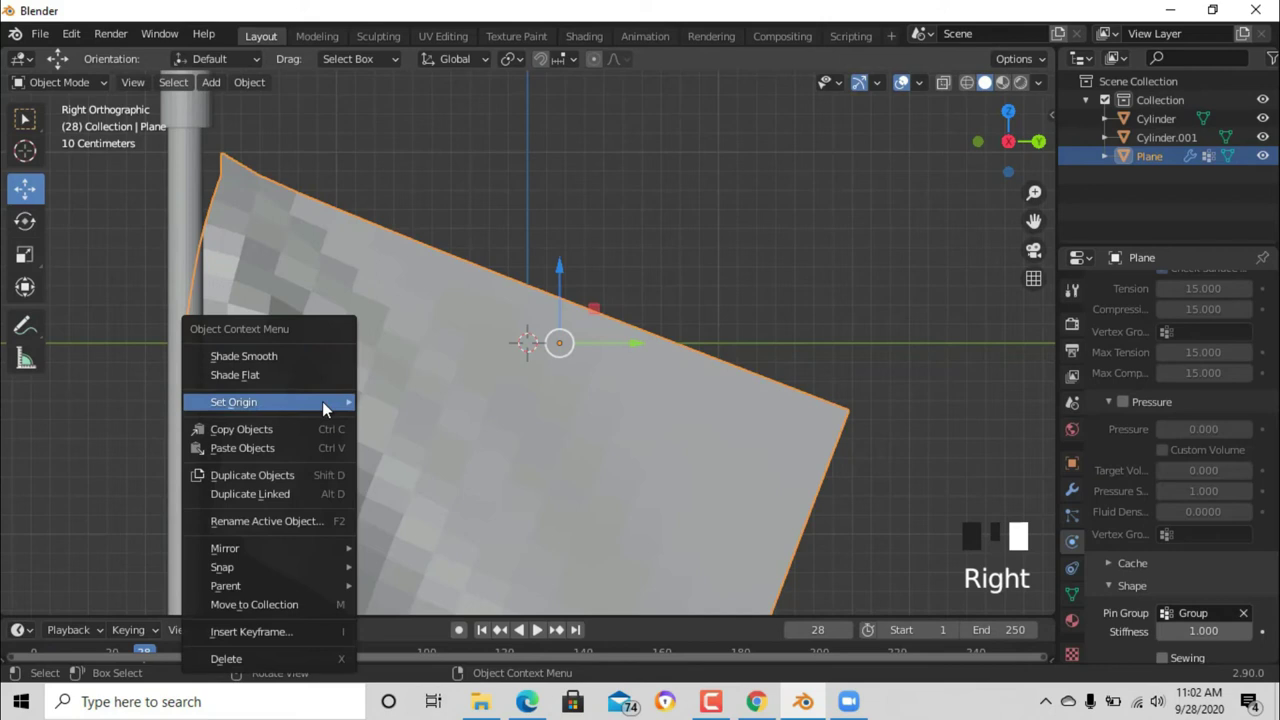
right_click(315, 357)
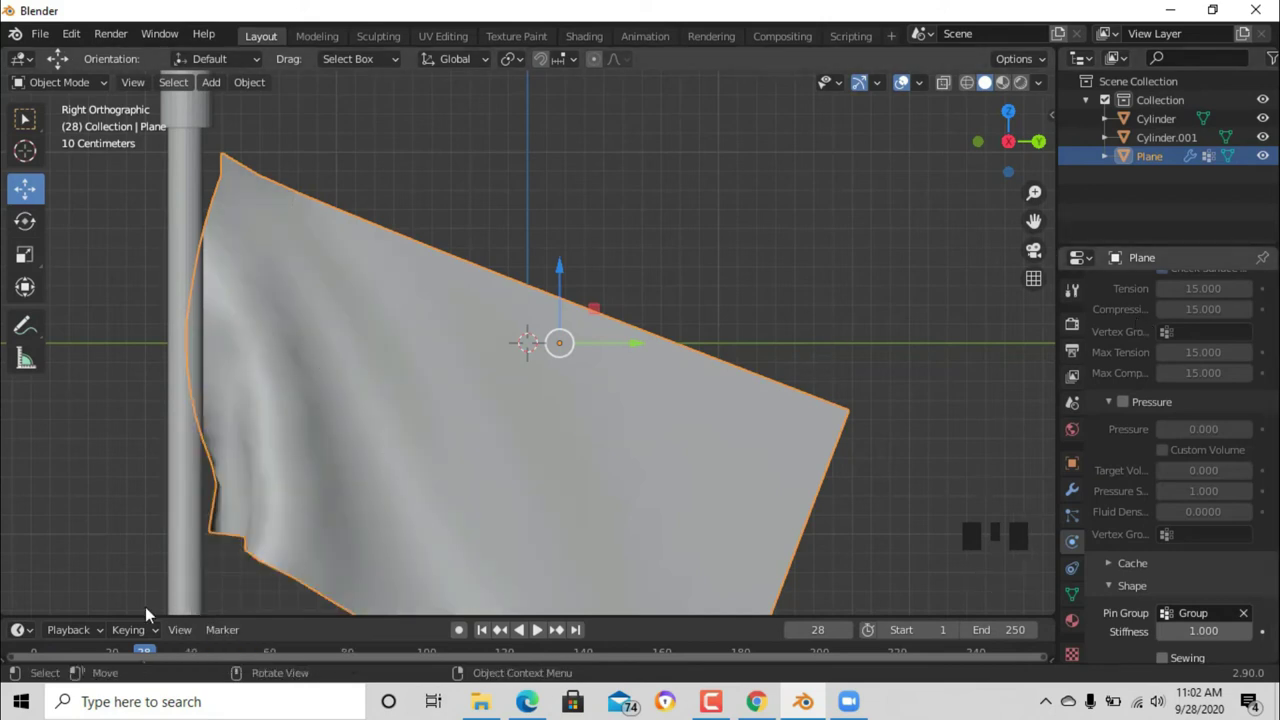
drag(147, 650, 30, 655)
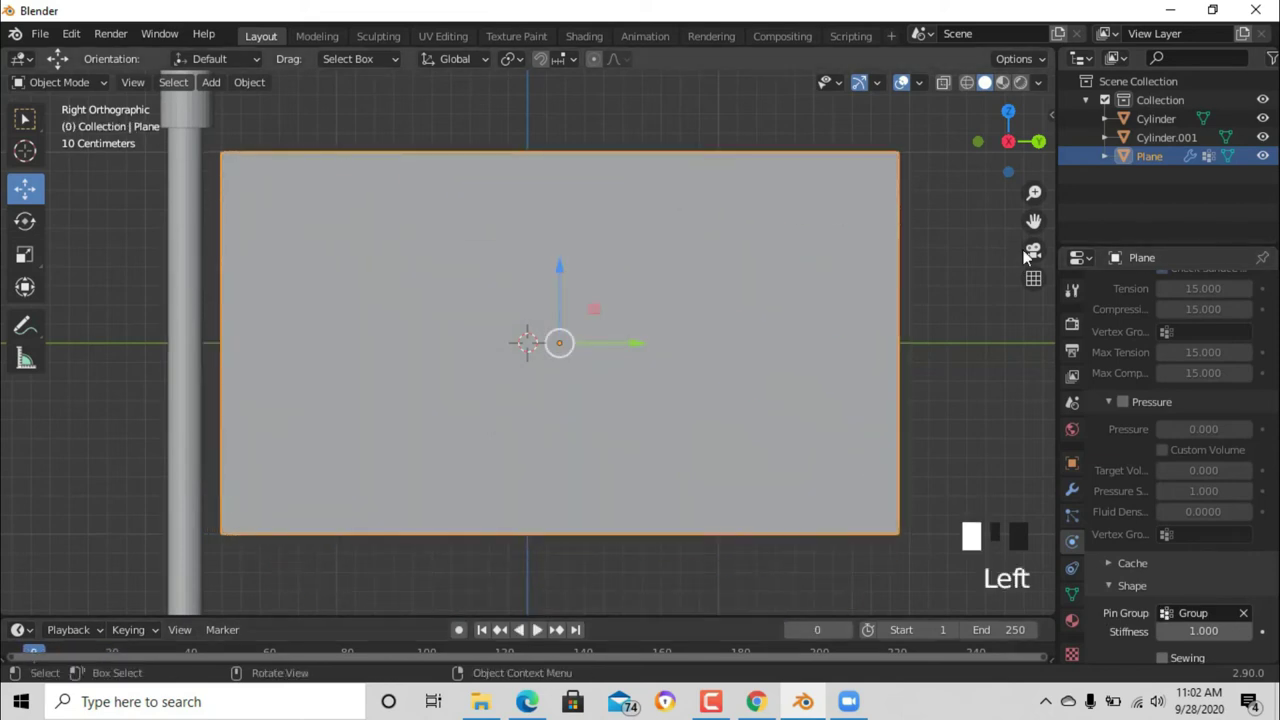
drag(1033, 192, 1033, 212)
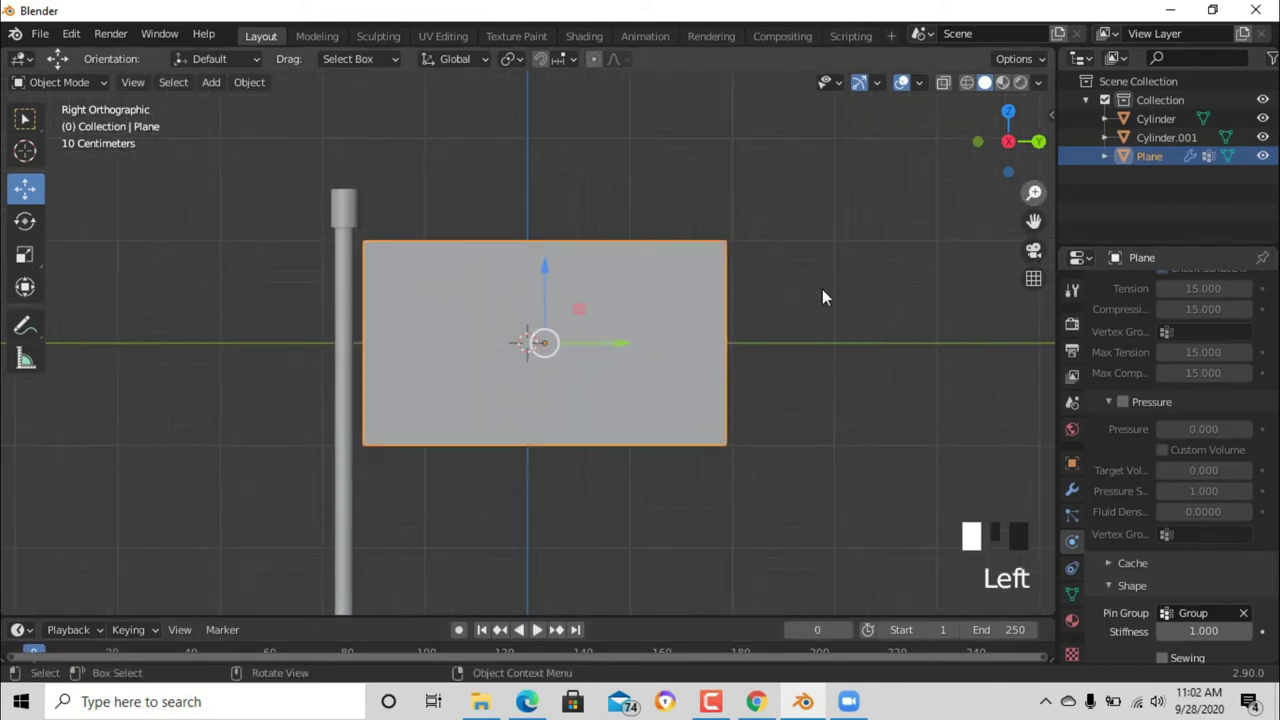
Add a wind force field and rotate it 90°.
key(shift+a)
mouse_move(640, 628)
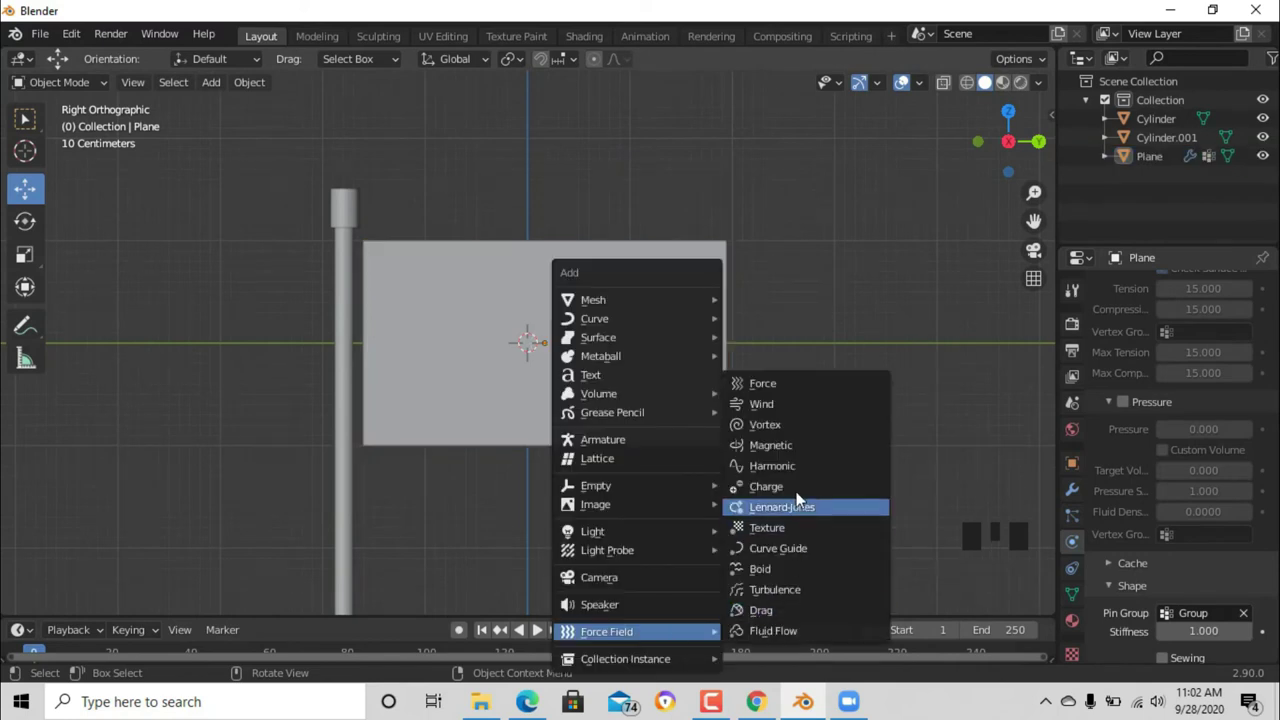
click(770, 404)
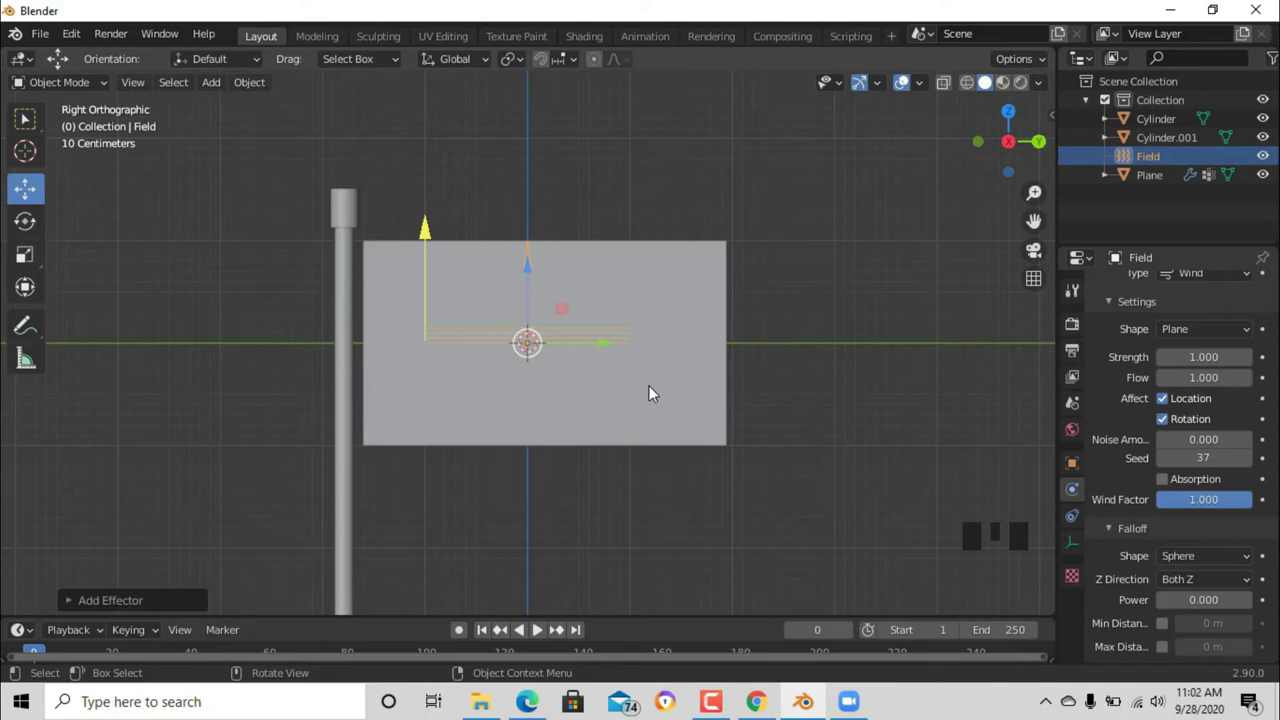
text(r90)
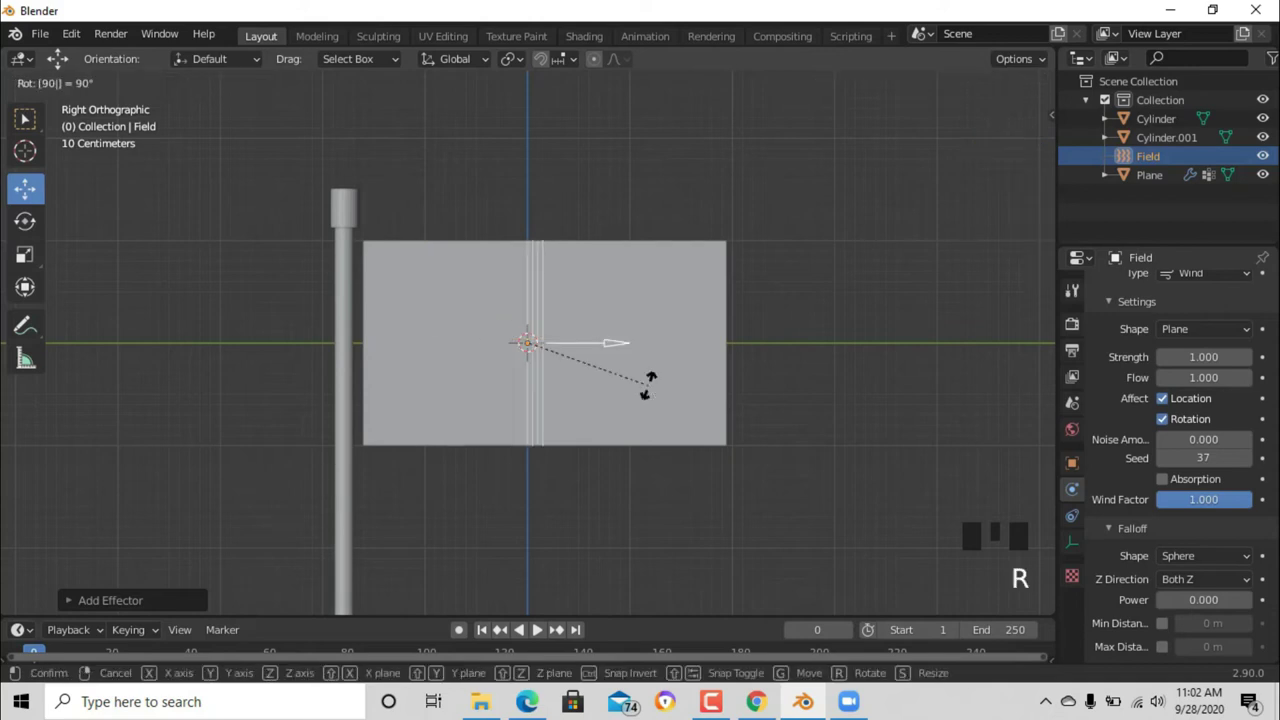
key(Return)
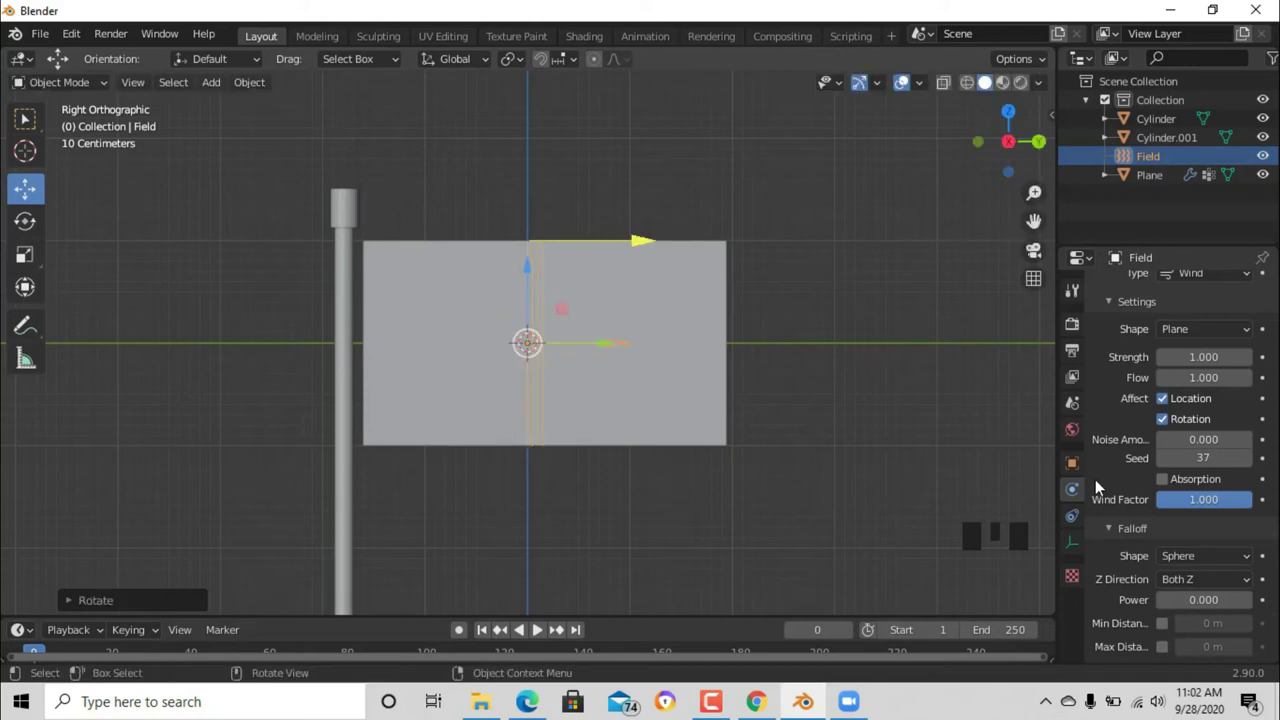
Set the wind field's Strength to 1000.
click(1192, 357)
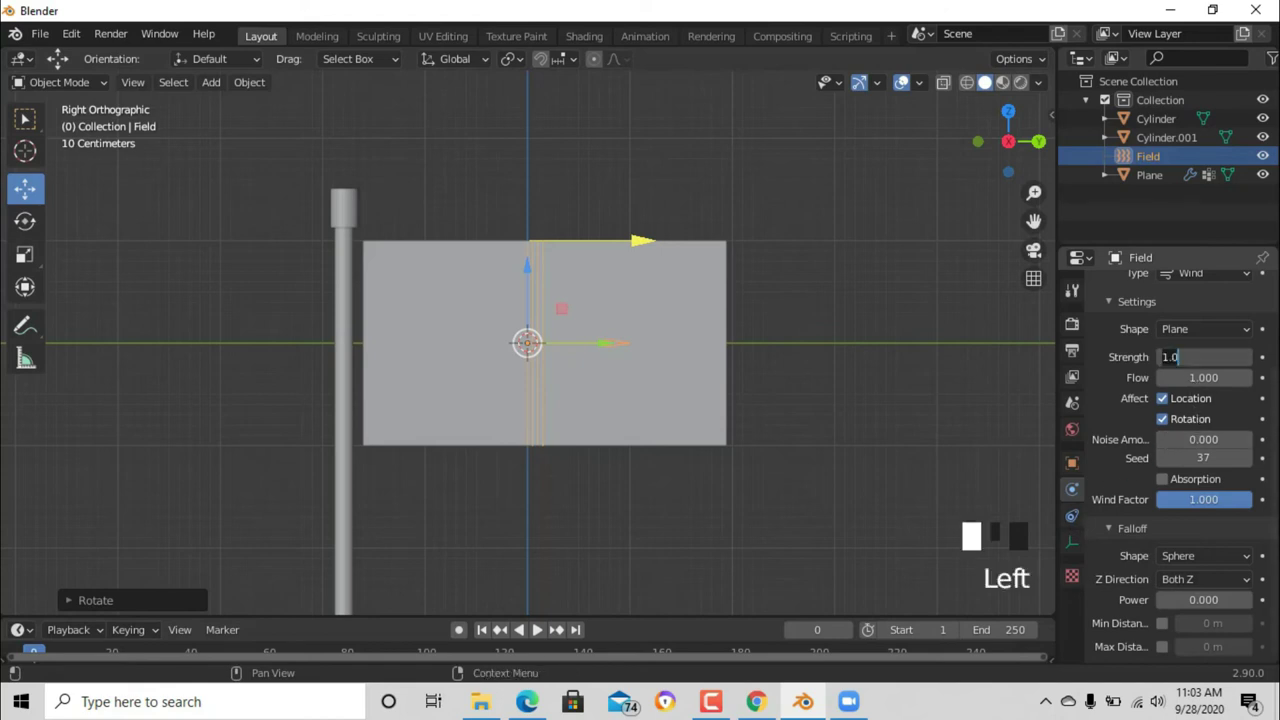
key(BackSpace)
text(1000)
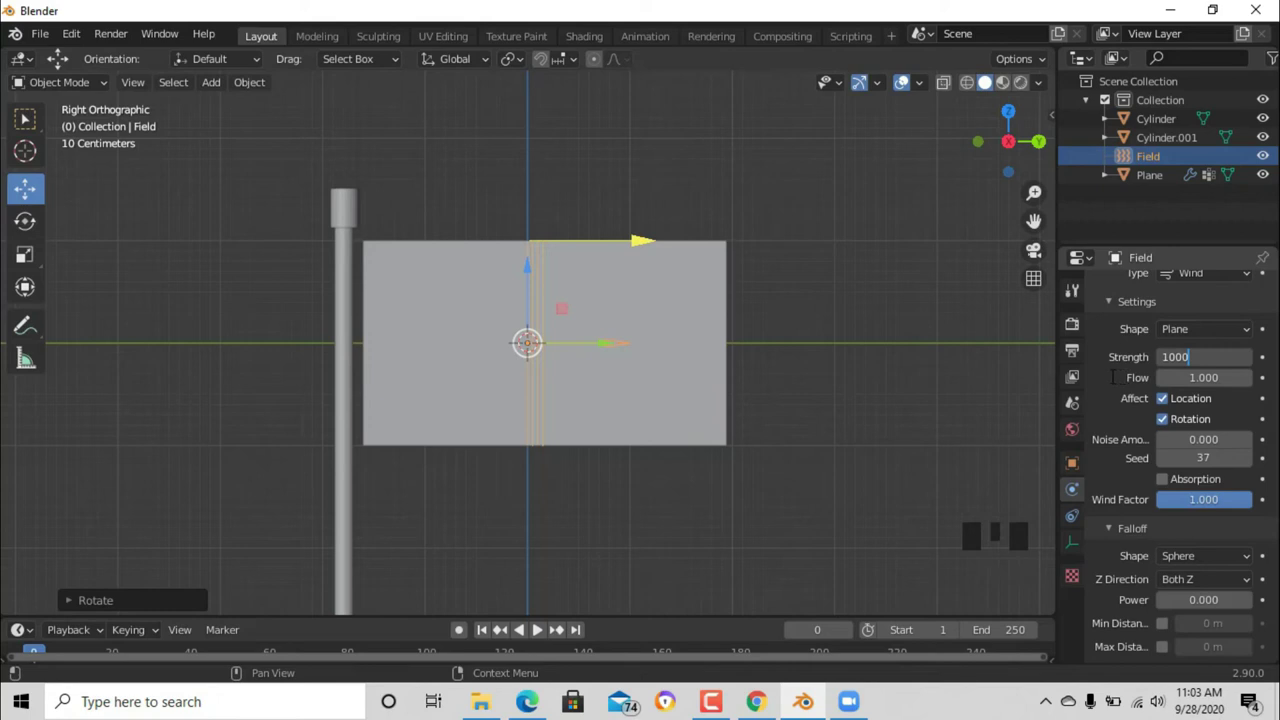
key(Return)
click(794, 597)
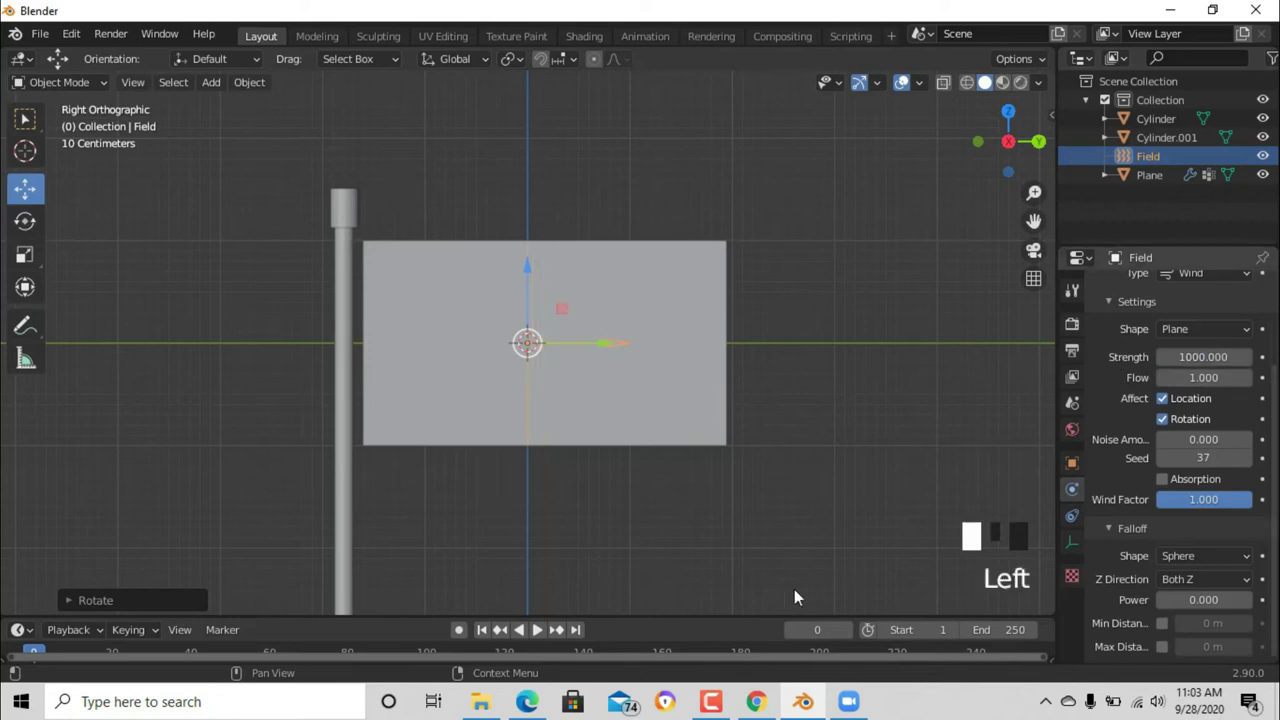
Play the cloth simulation from frame 10, stop at frame 105, and zoom in on the rippling flag.
click(73, 650)
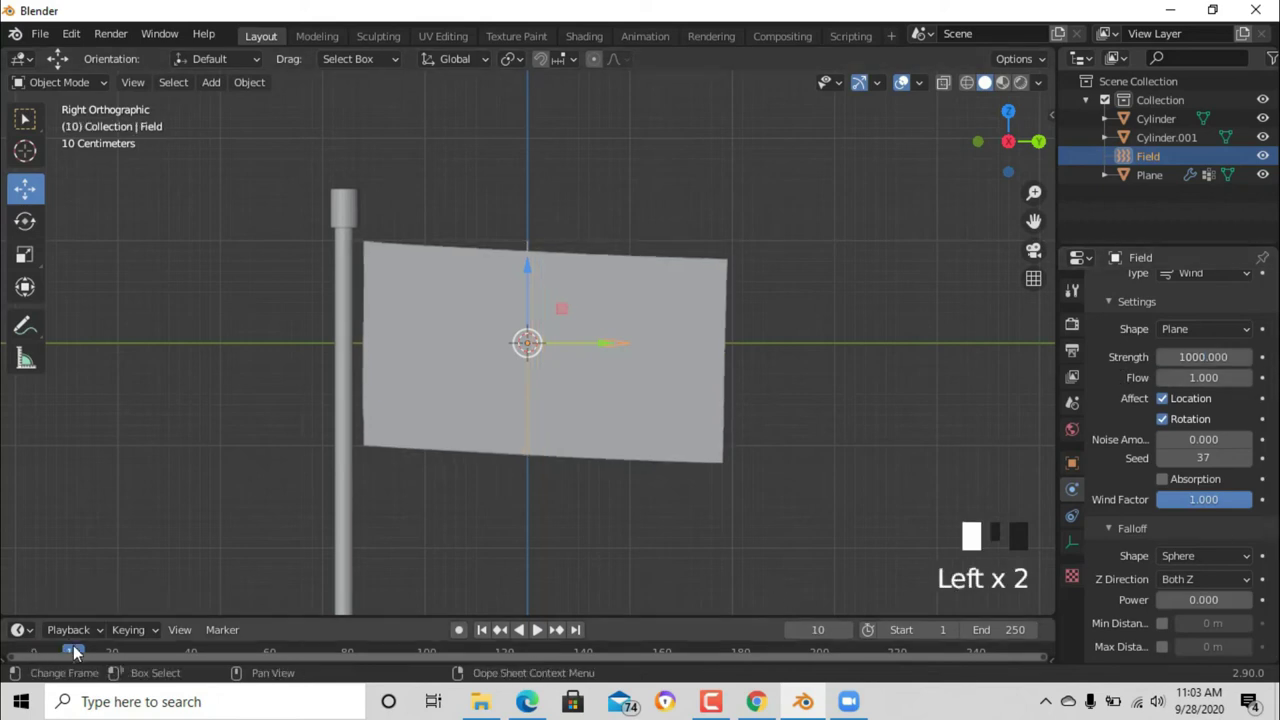
click(538, 630)
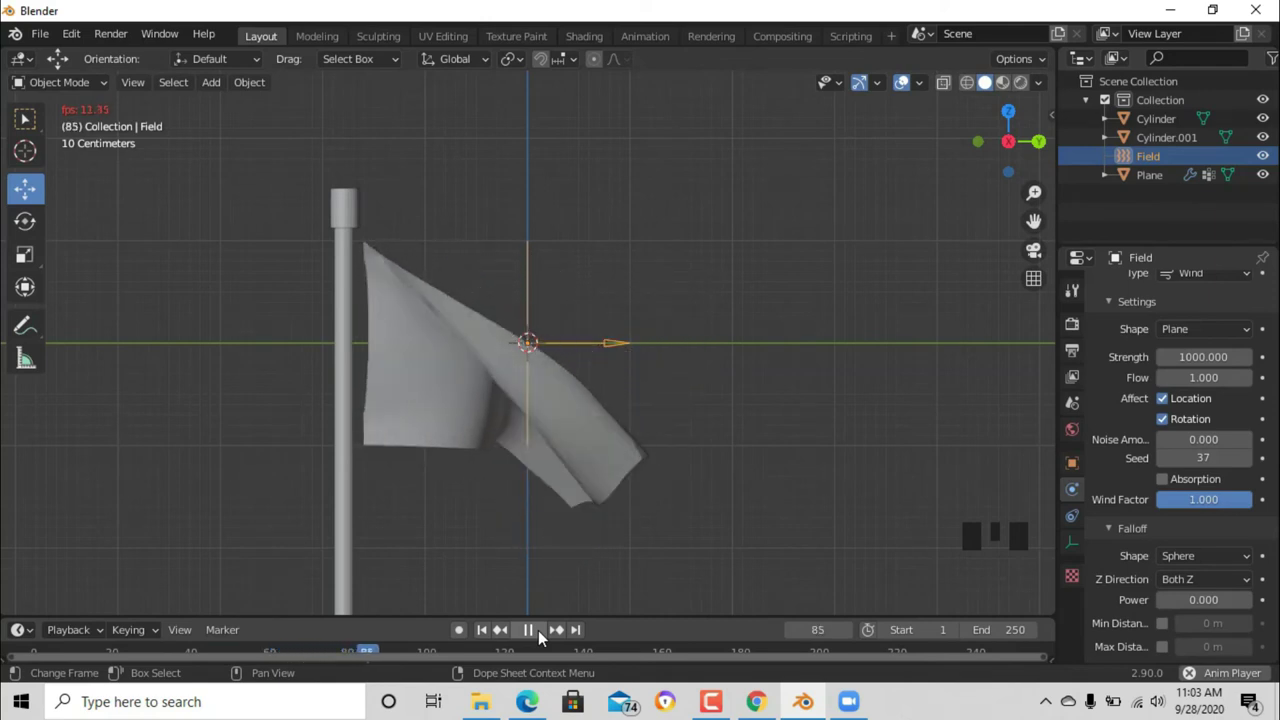
click(538, 630)
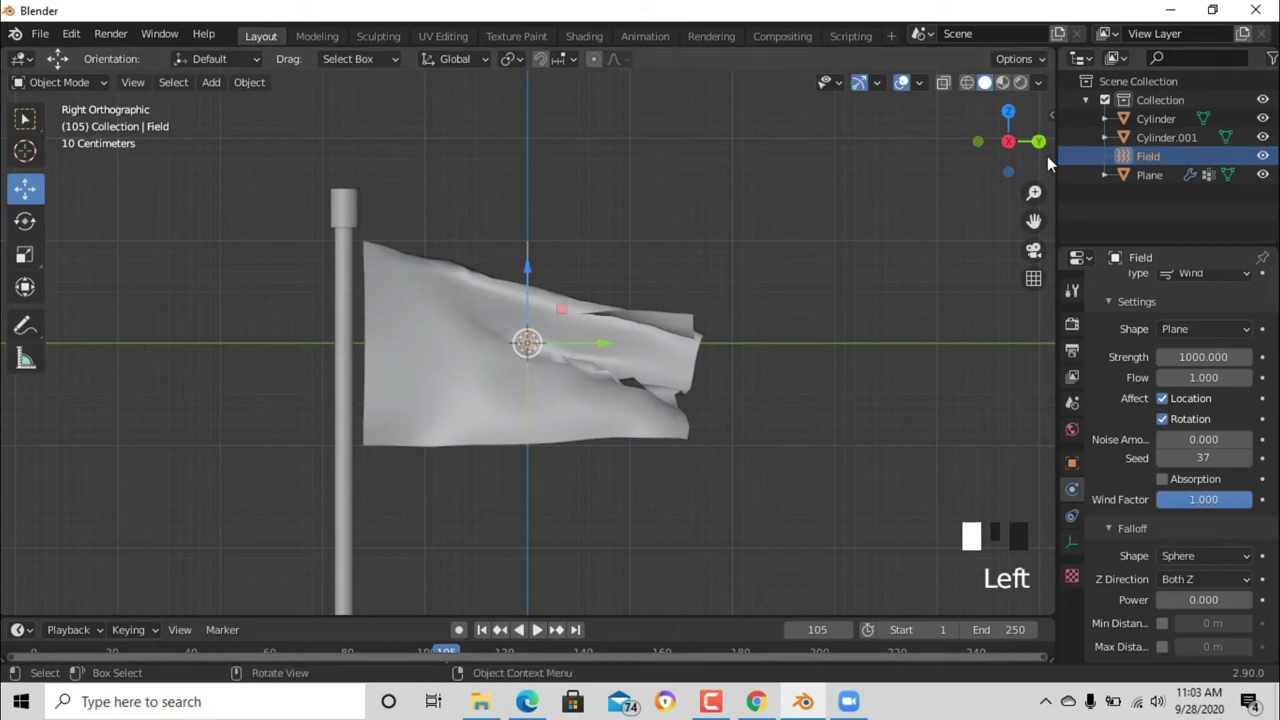
drag(1035, 193, 1035, 155)
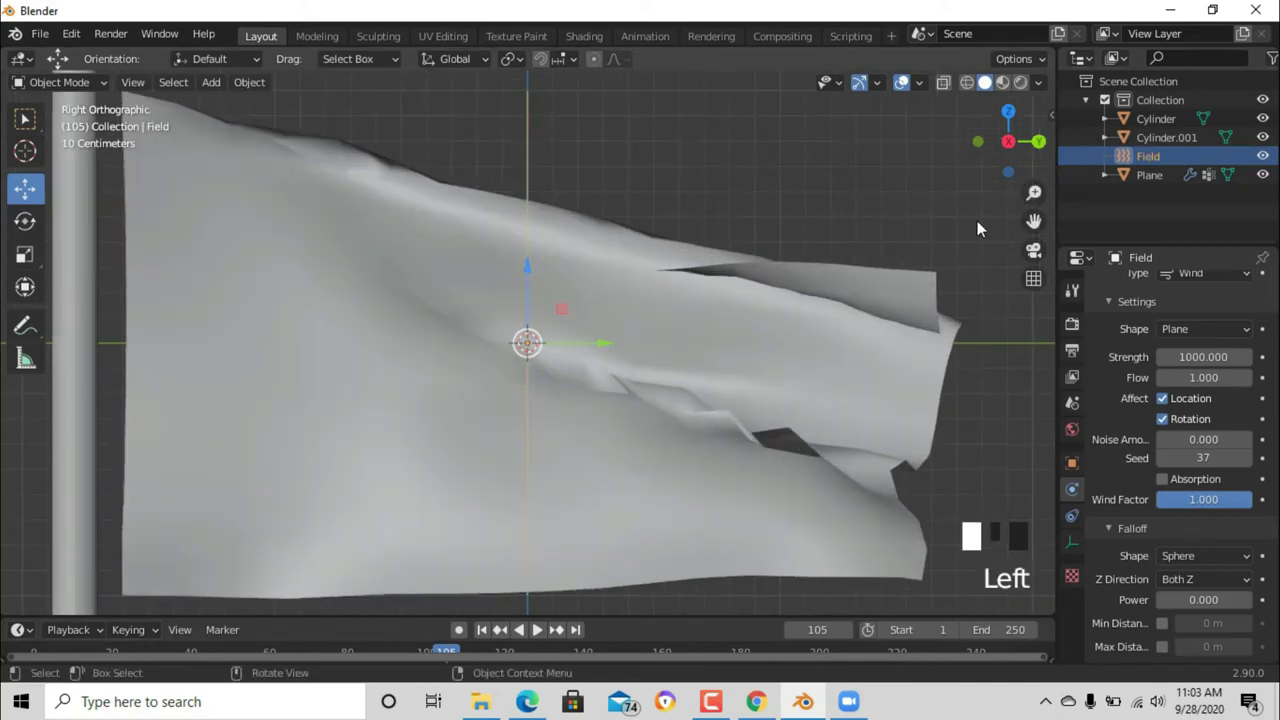
drag(1037, 183, 1036, 215)
Enable Self Collisions in the flag plane's Cloth > Collisions settings, alongside object collisions.
click(1149, 175)
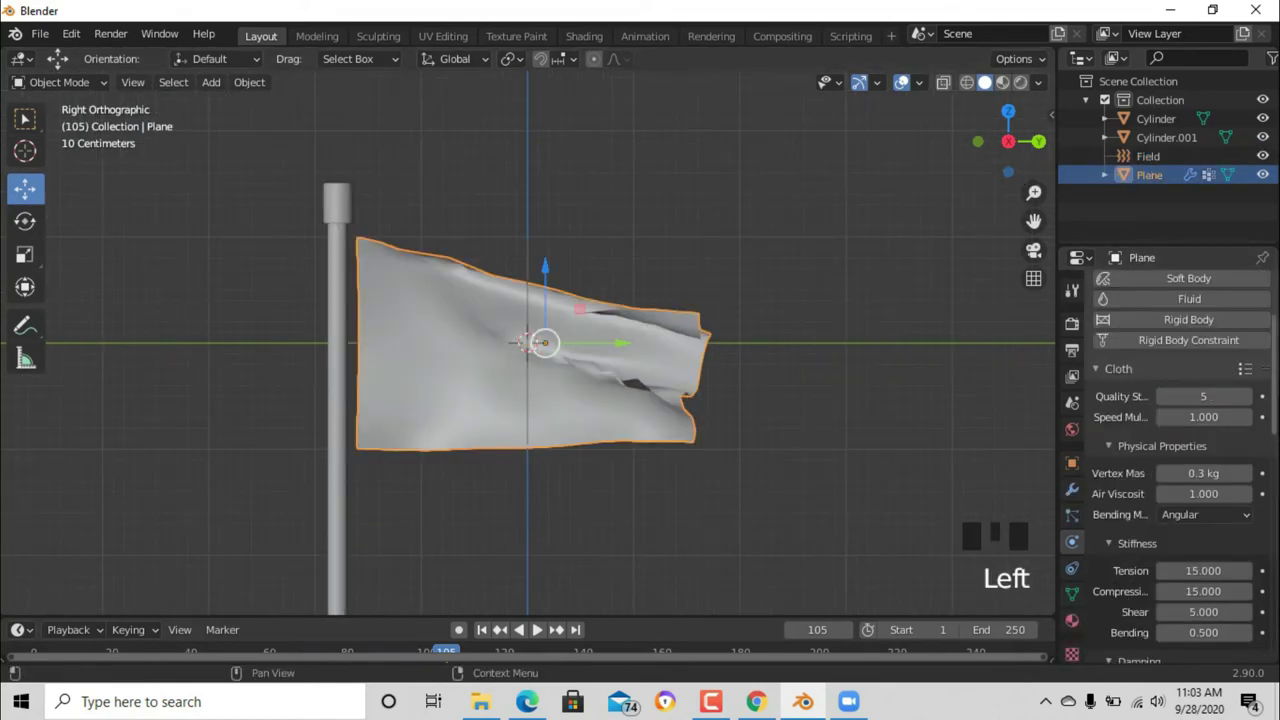
drag(1278, 411, 1278, 590)
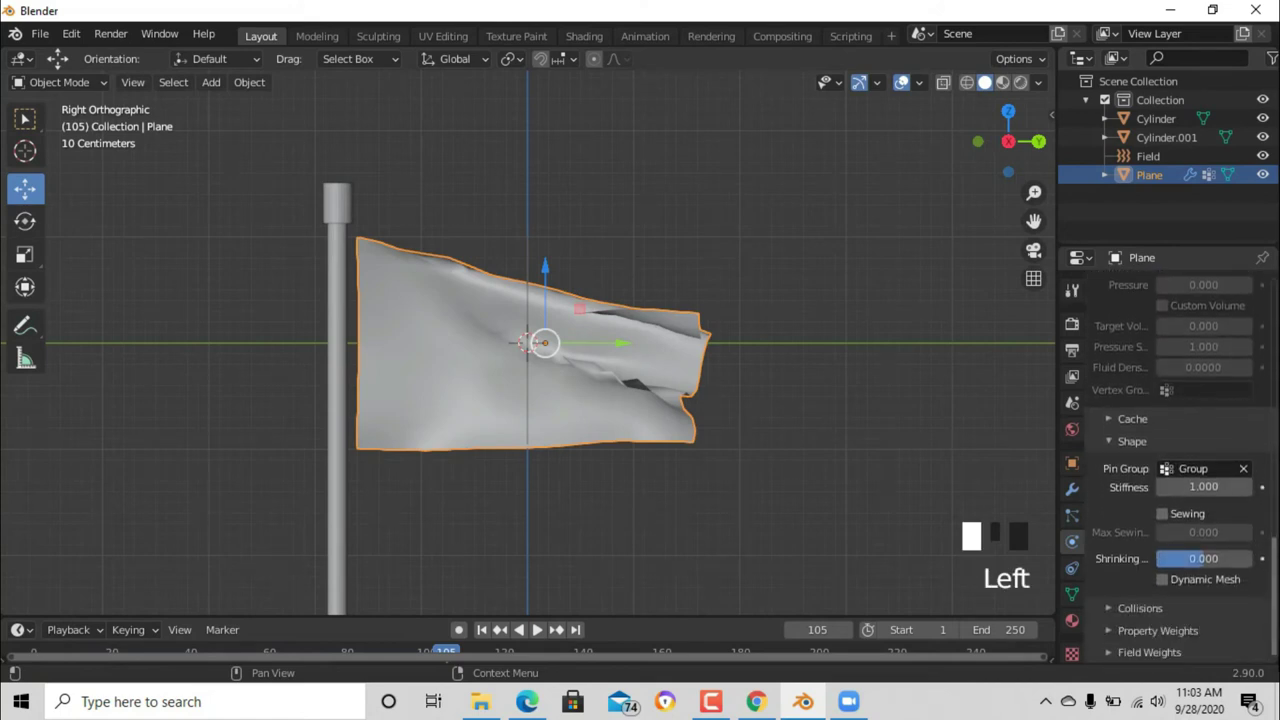
click(1111, 440)
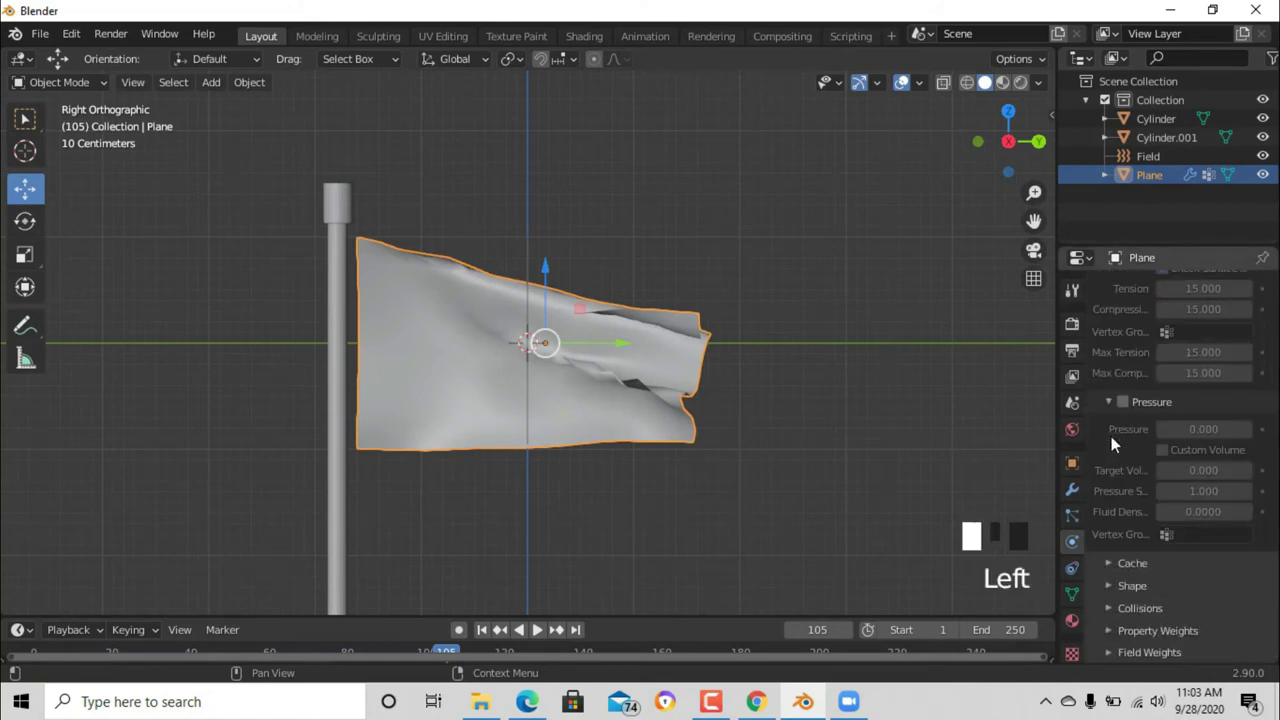
click(1110, 607)
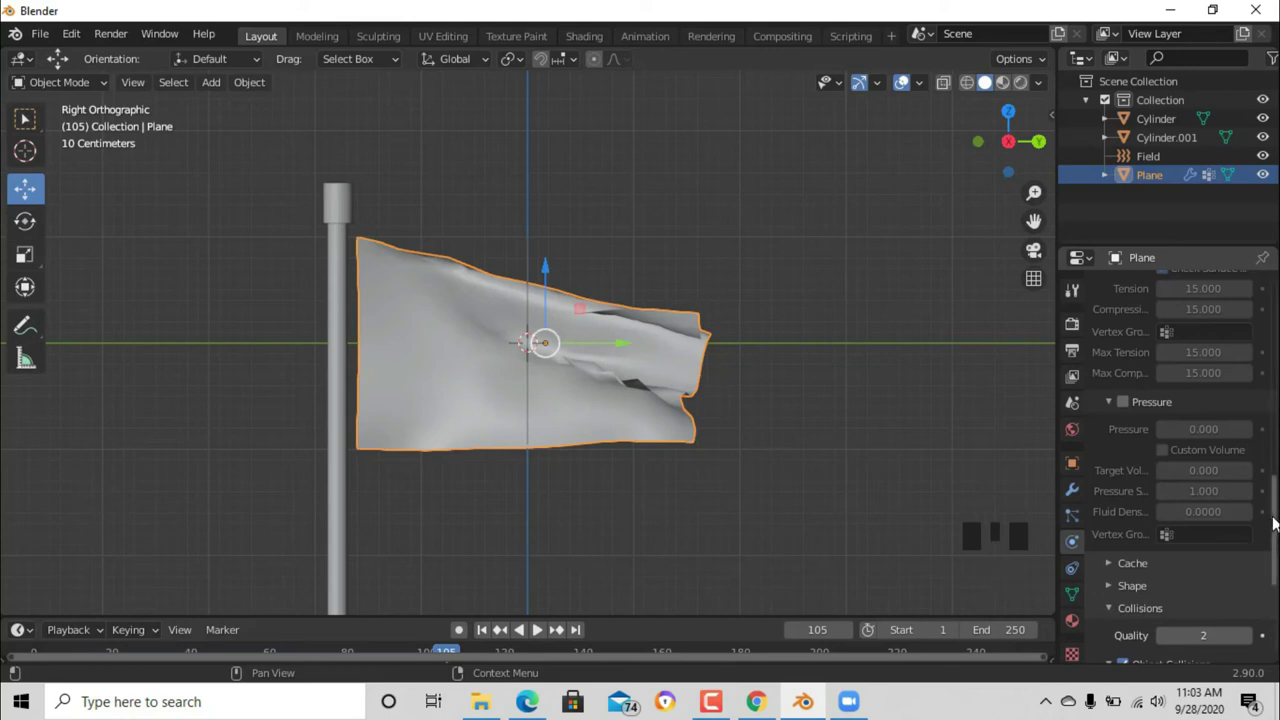
drag(1275, 522, 1275, 572)
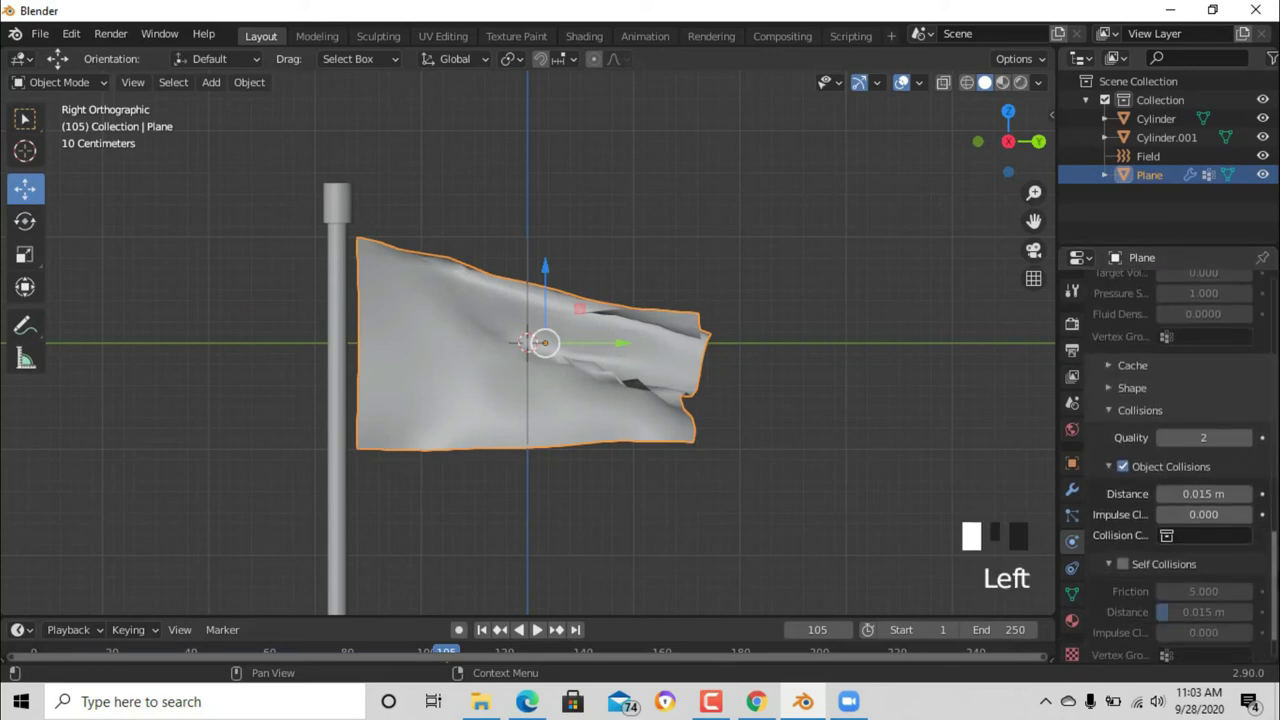
click(1123, 564)
click(1110, 565)
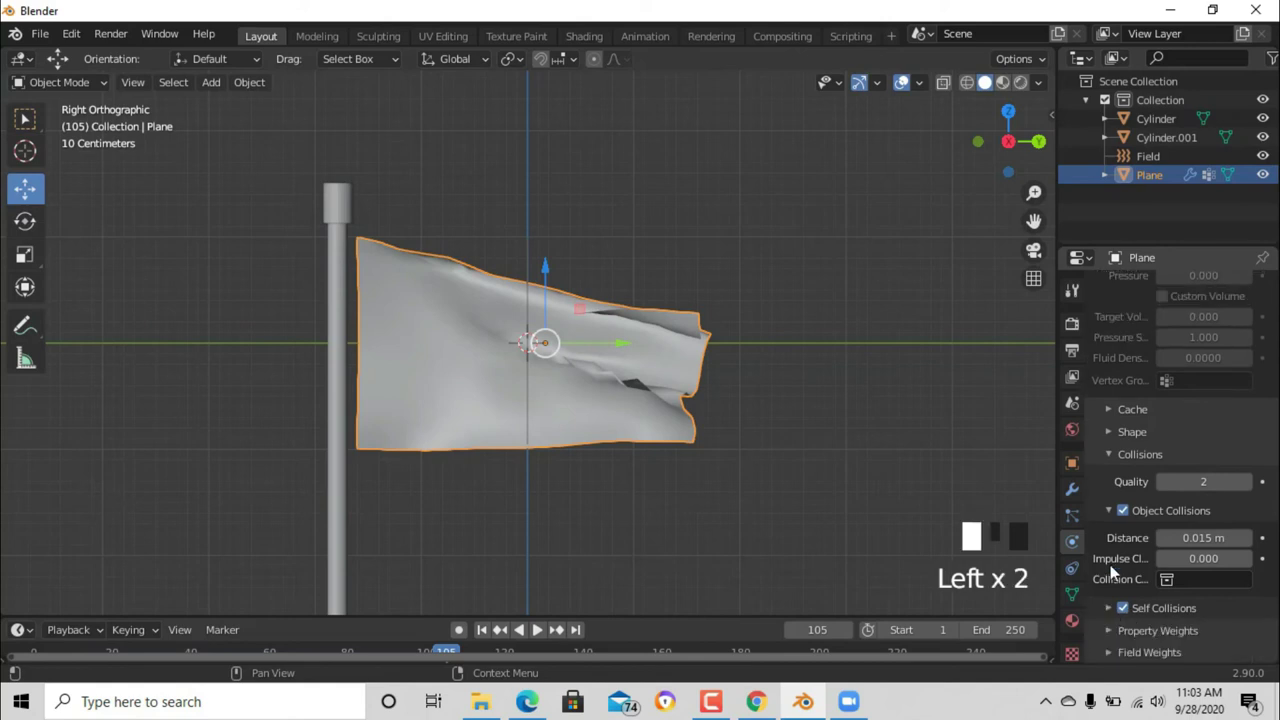
click(1111, 510)
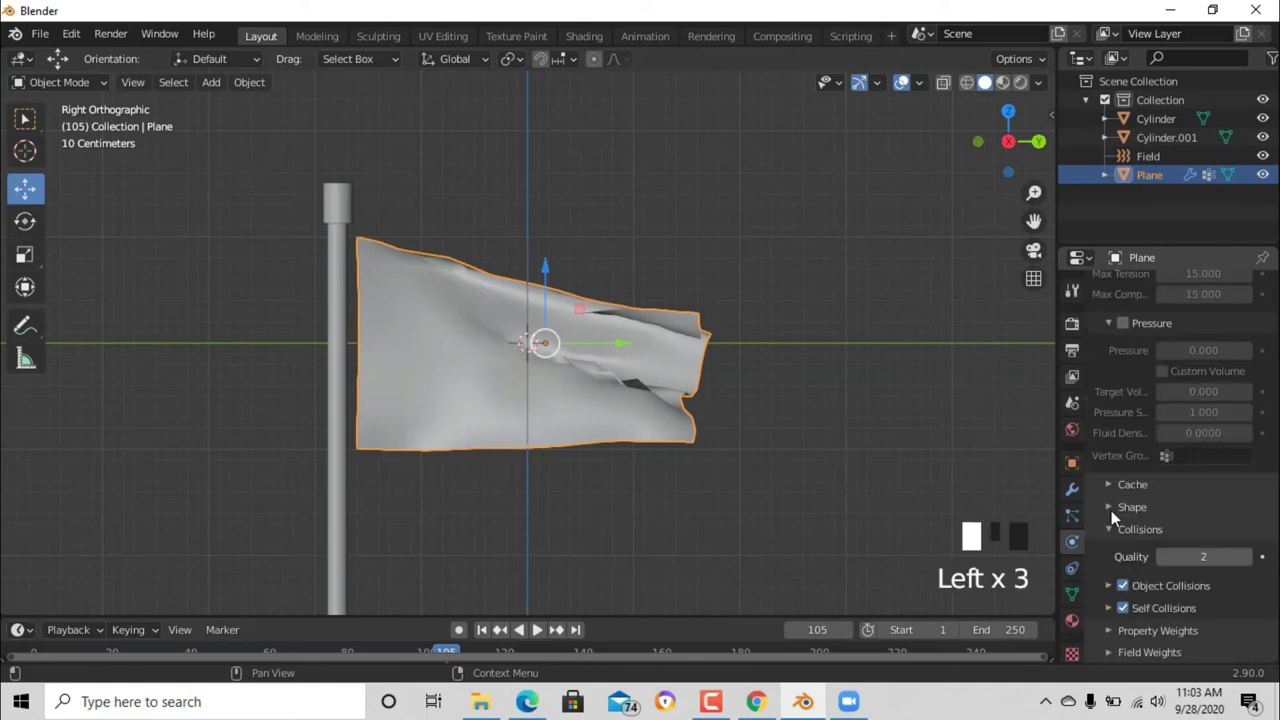
click(1111, 527)
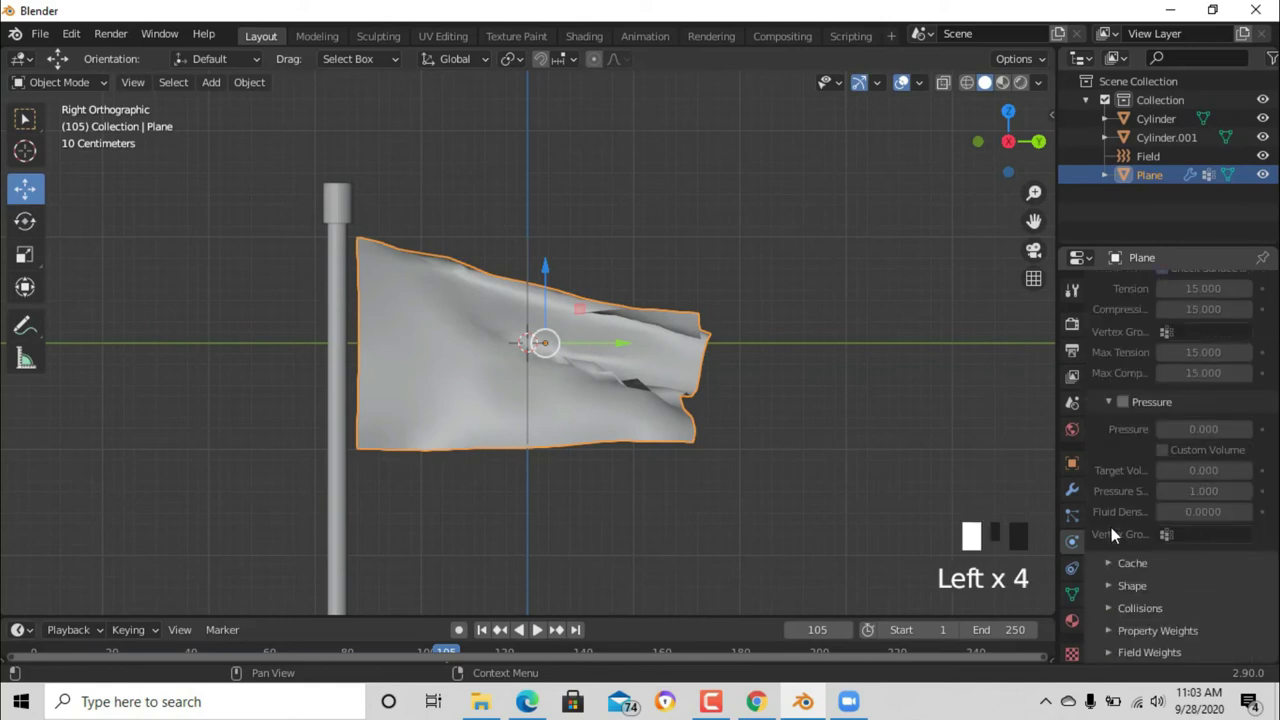
Replay the simulation to frame 60, then nudge the flag about 0.154 m left to meet the pole.
click(547, 632)
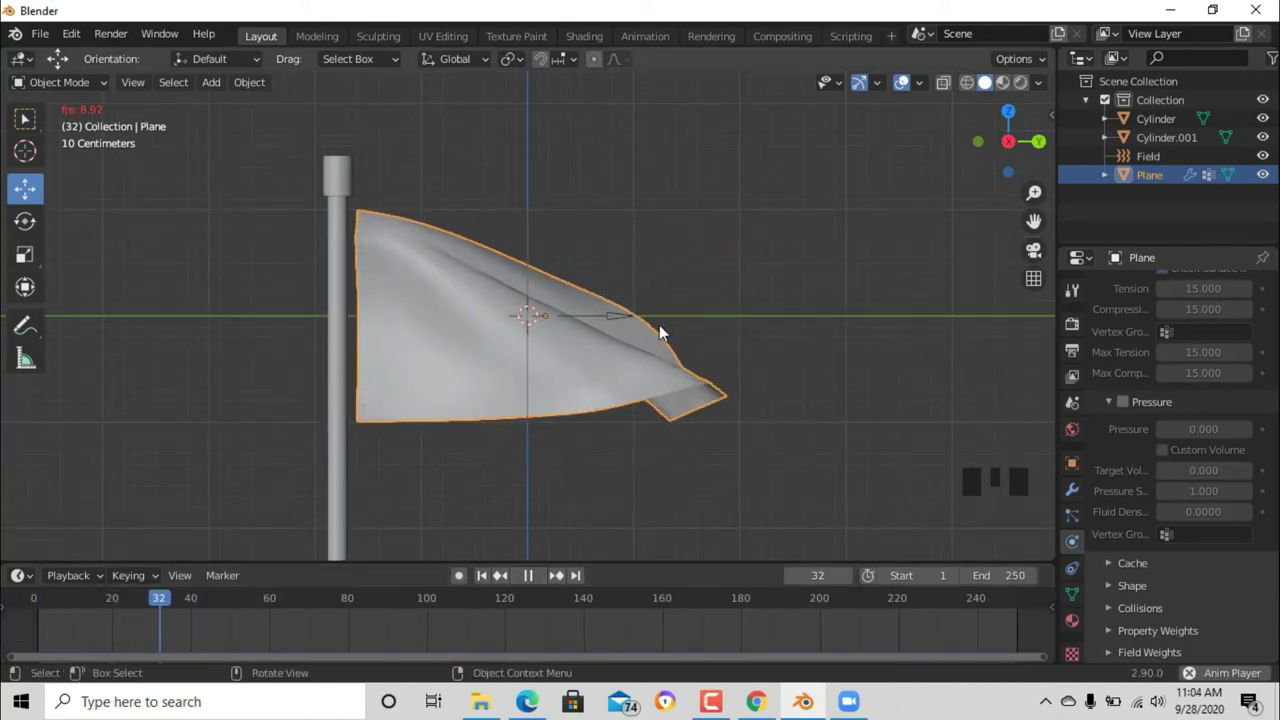
click(529, 576)
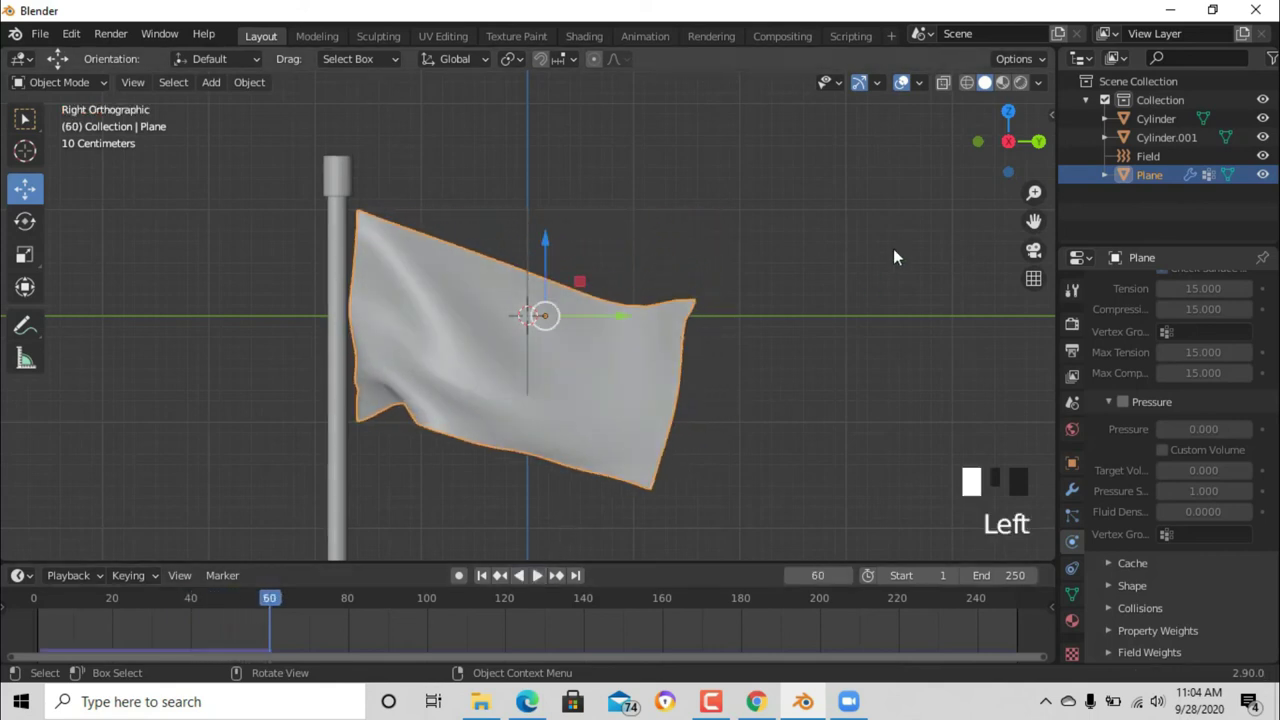
drag(1032, 193, 716, 282)
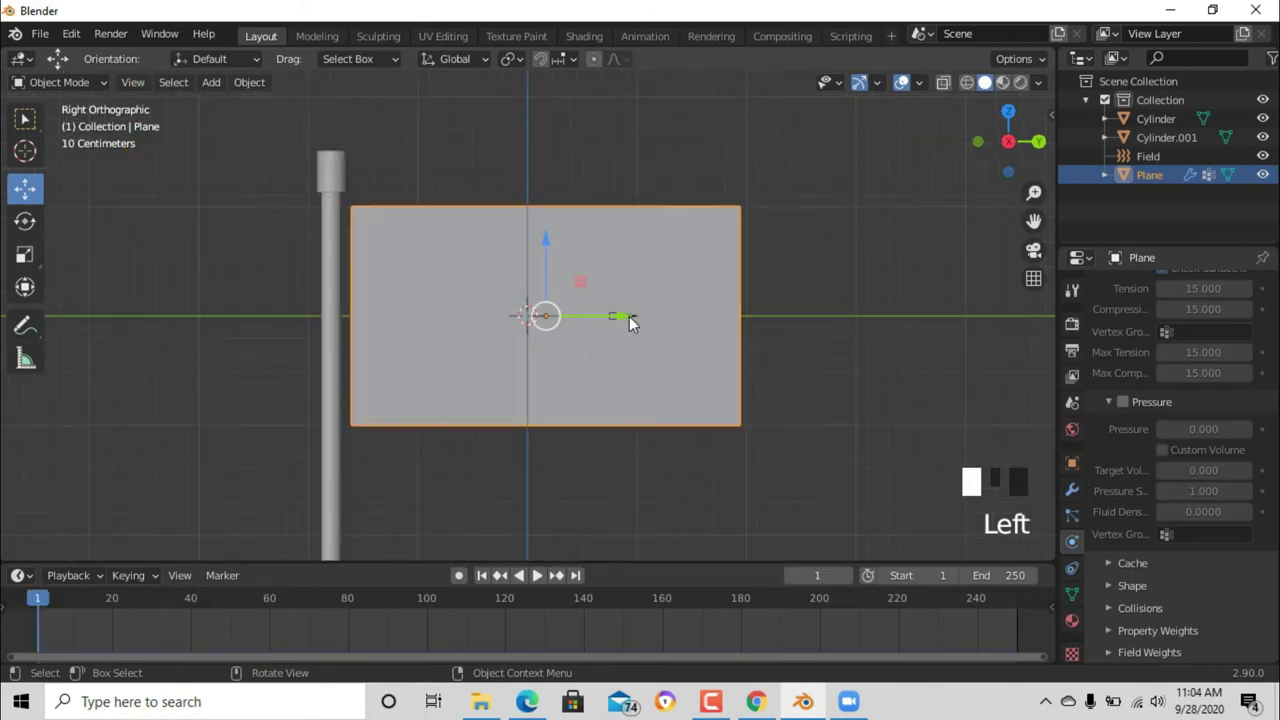
drag(629, 316, 606, 316)
click(847, 224)
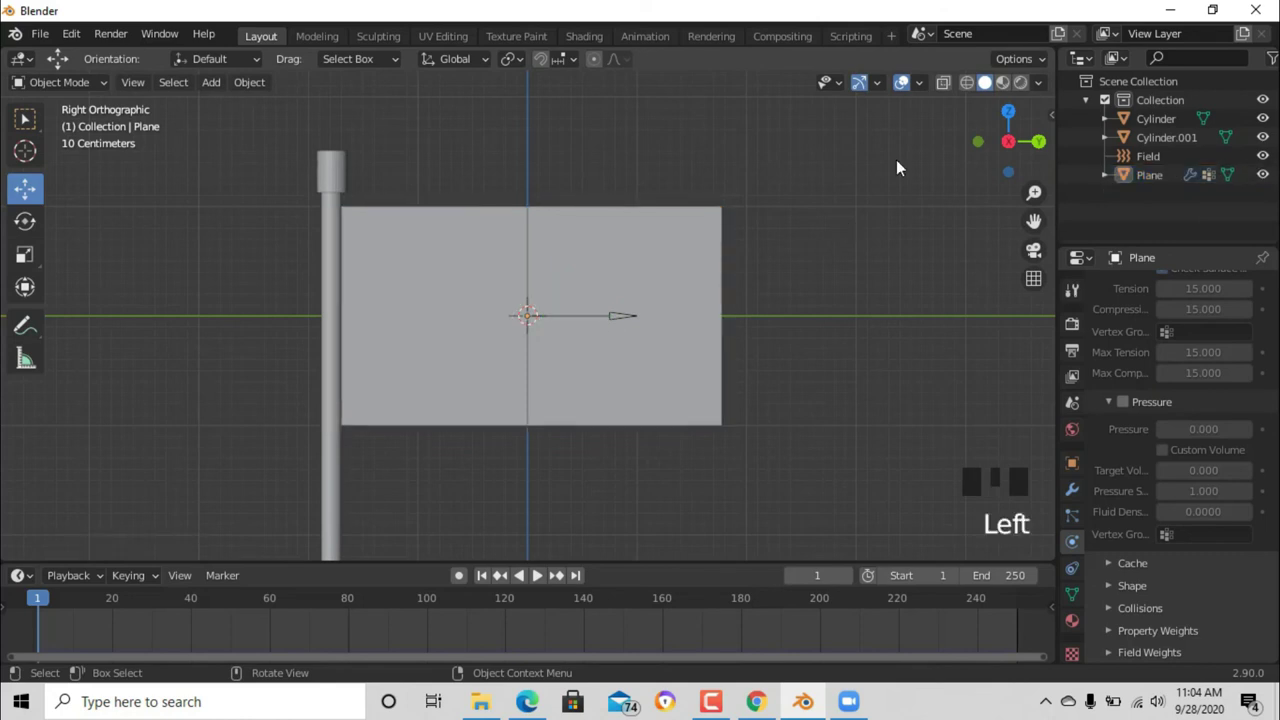
drag(1008, 141, 455, 311)
Orbit to face the flag and replay the simulation to check its position.
click(545, 287)
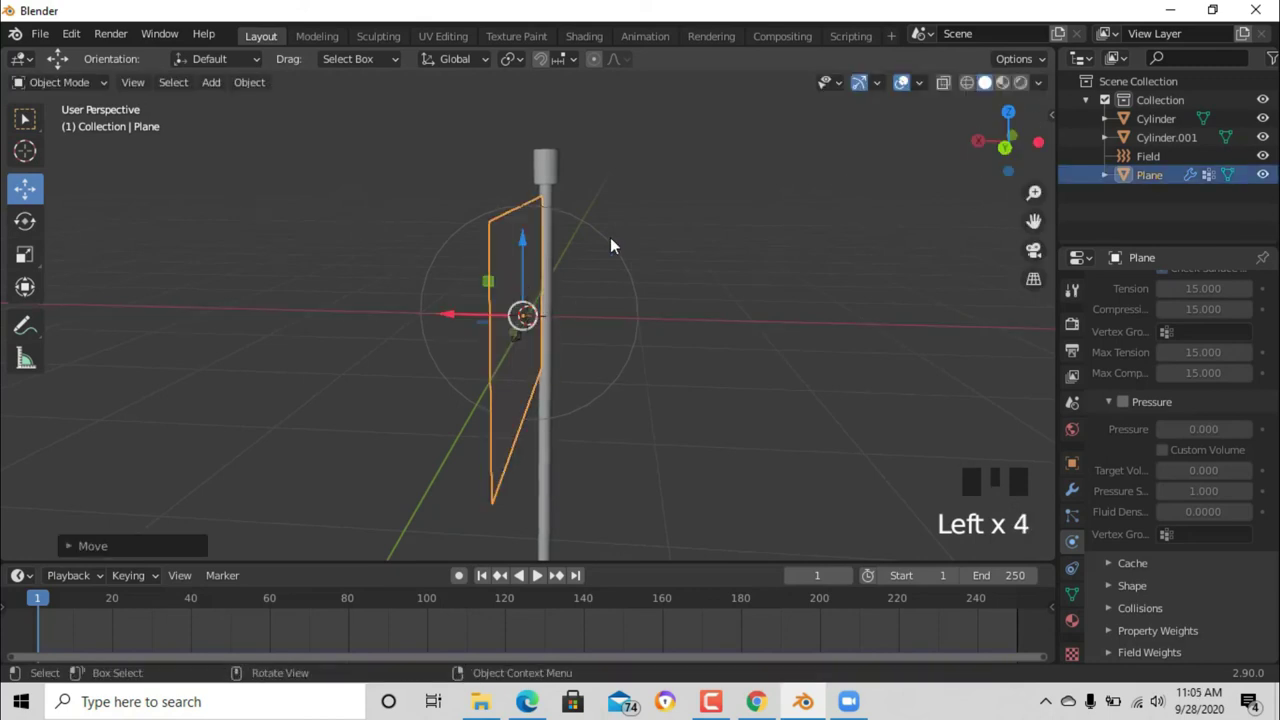
click(813, 183)
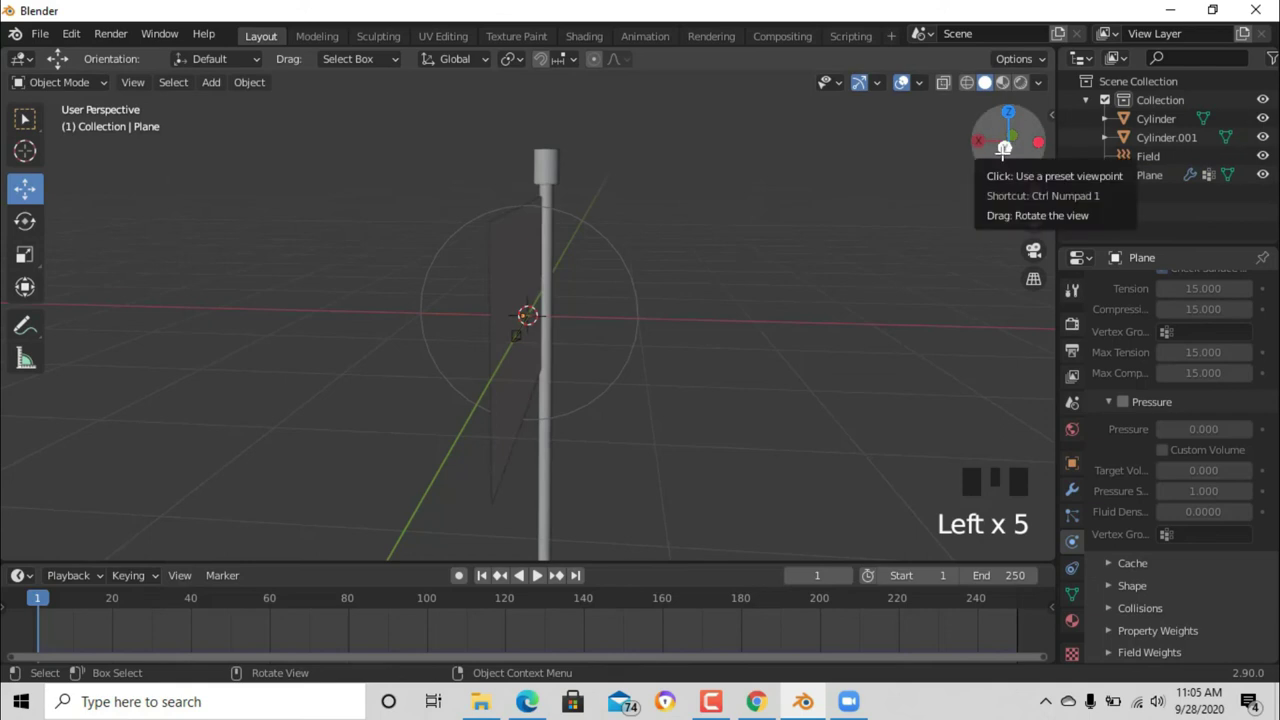
drag(998, 143, 945, 143)
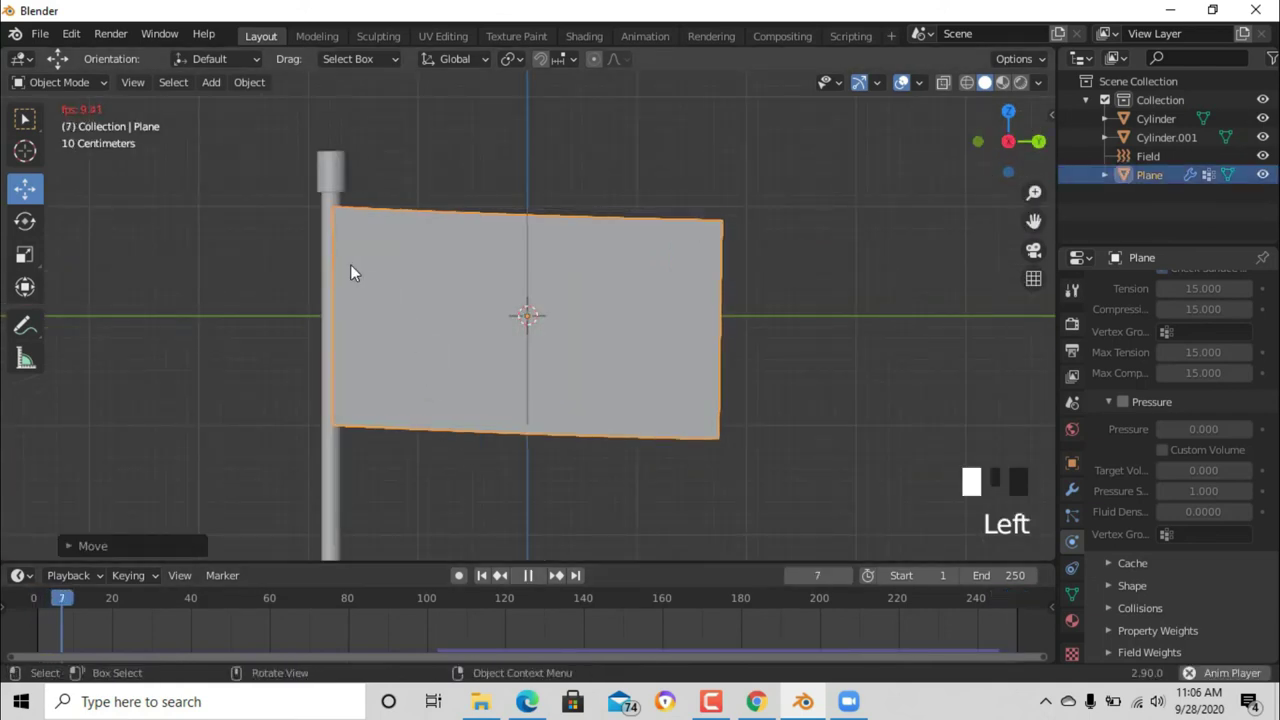
click(957, 310)
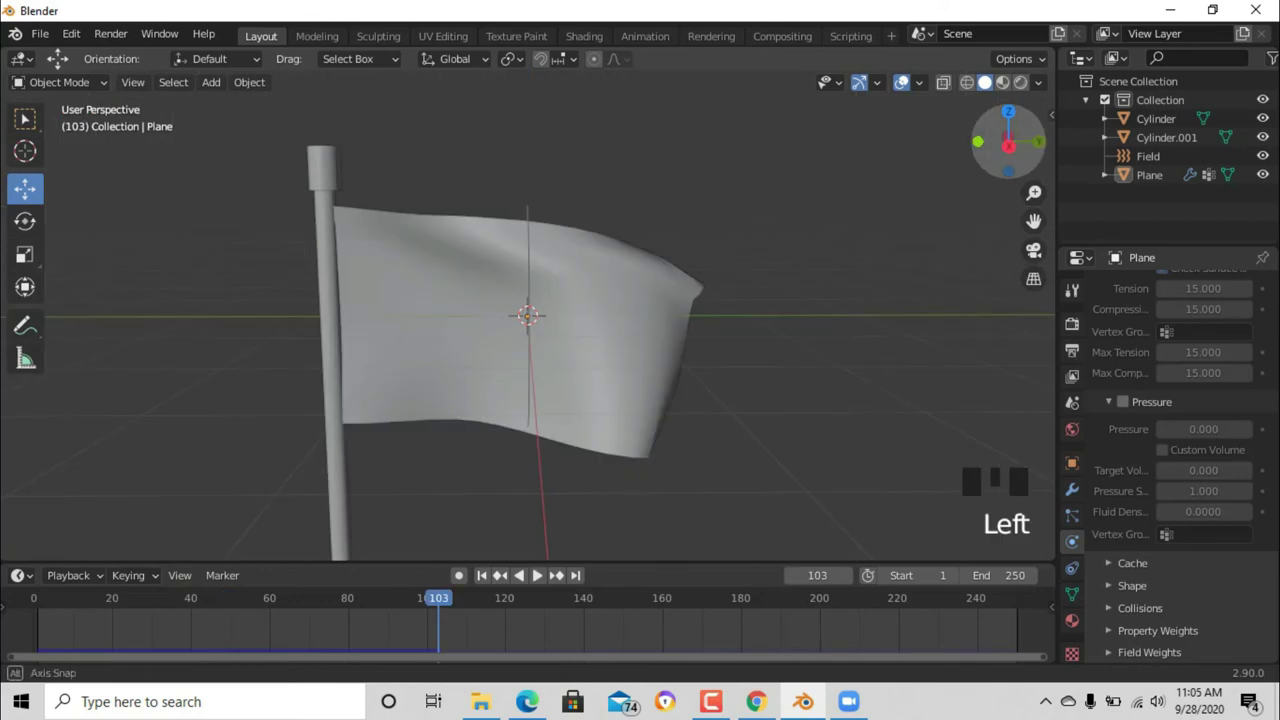
drag(1008, 140, 780, 189)
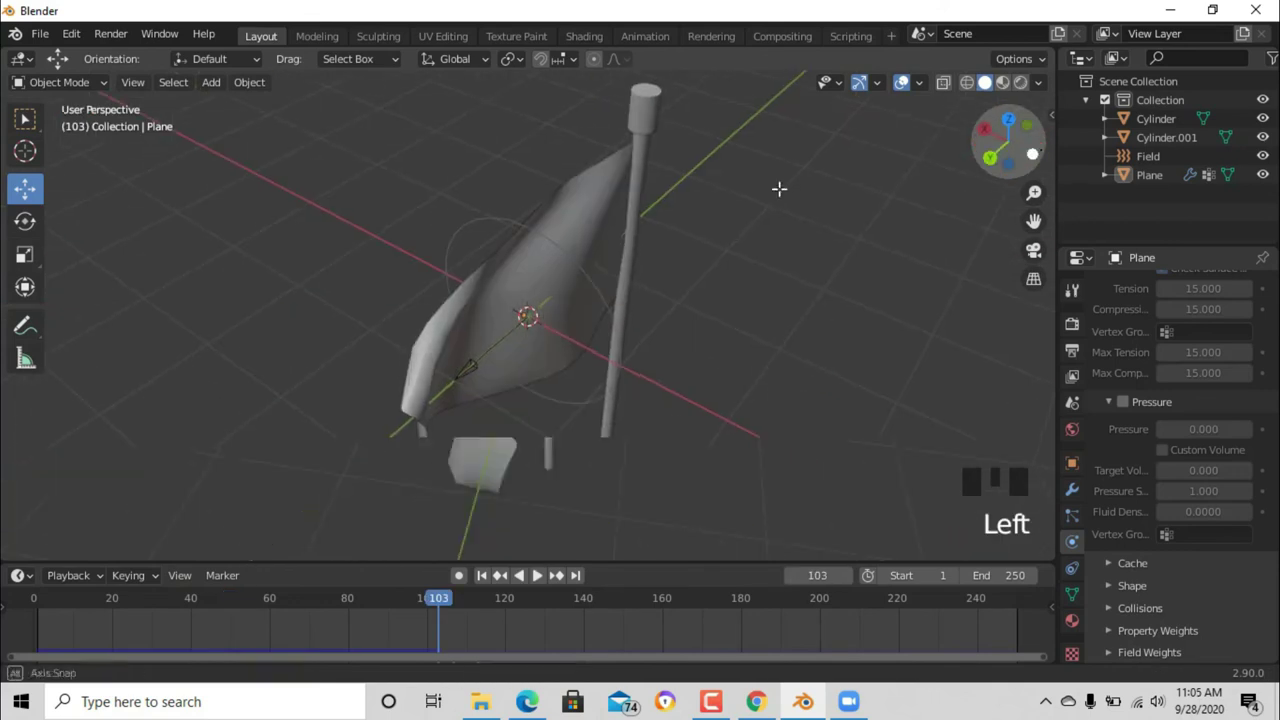
Move the flag another 0.287 m into line with the pole and check it from the right side view.
click(589, 218)
drag(466, 284, 486, 290)
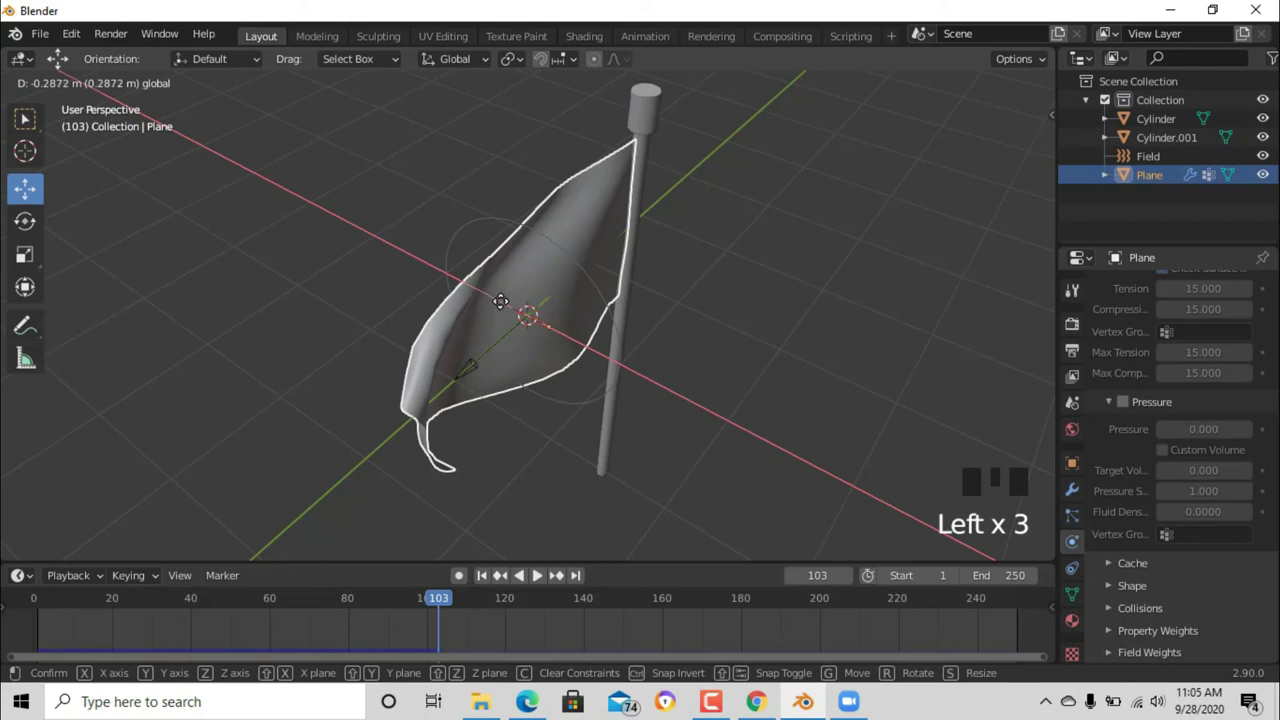
drag(492, 298, 493, 298)
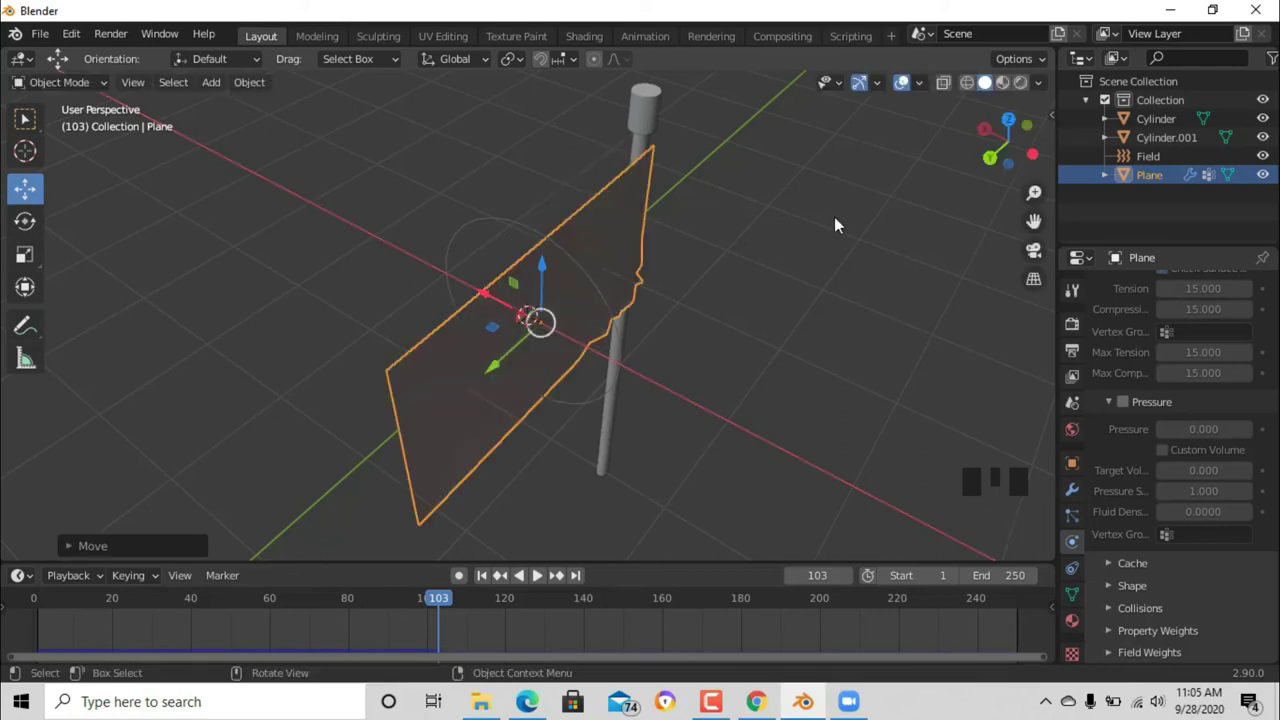
key(KP_3)
click(945, 249)
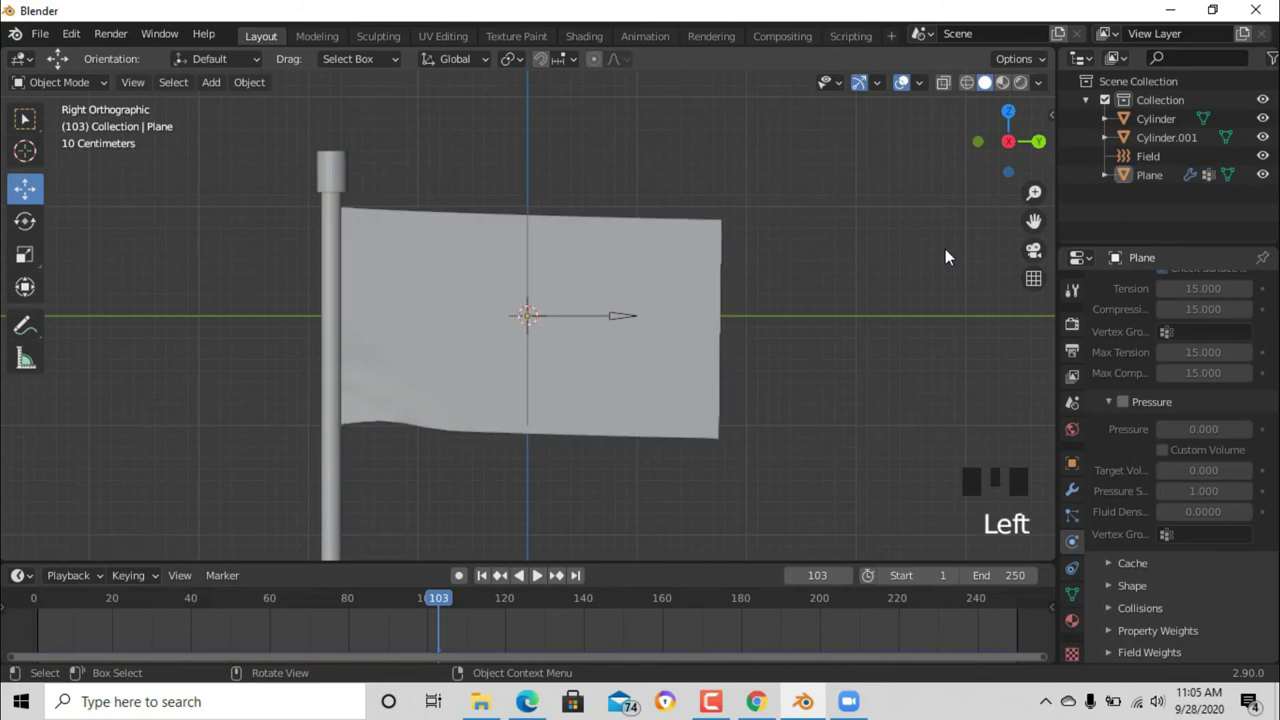
Play the cloth simulation from the adjusted flag position to watch it wave.
click(540, 580)
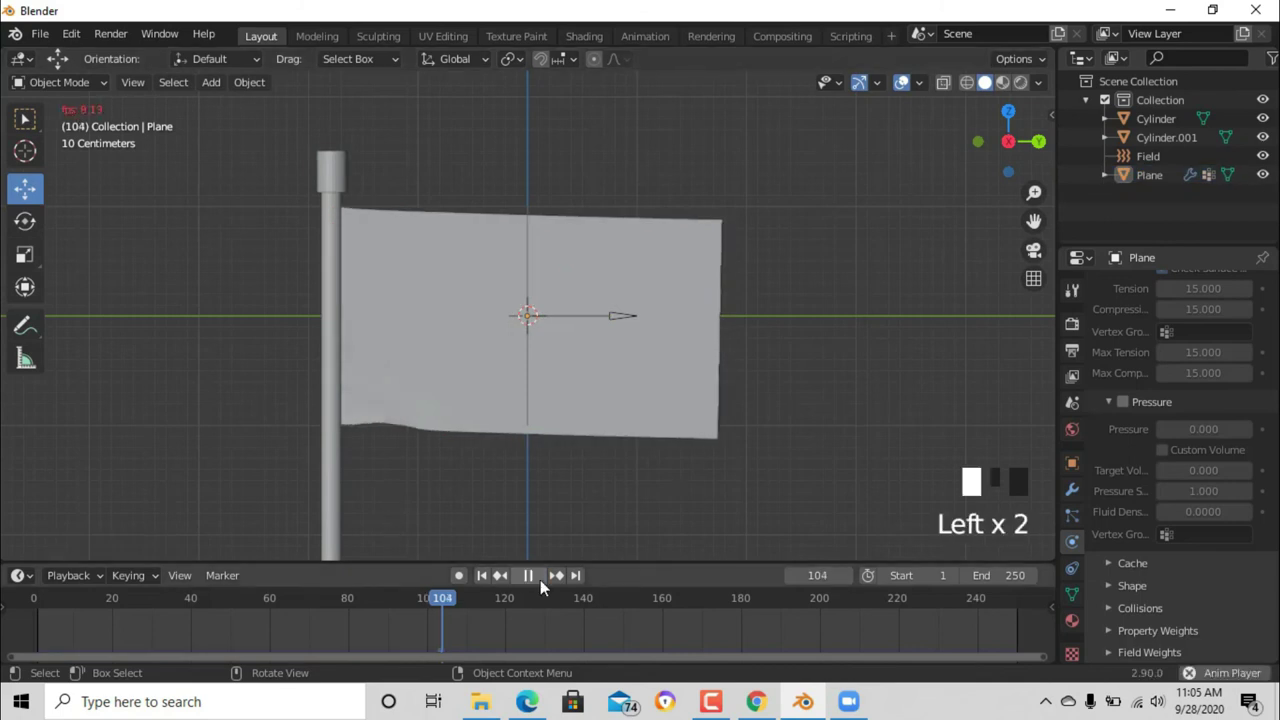